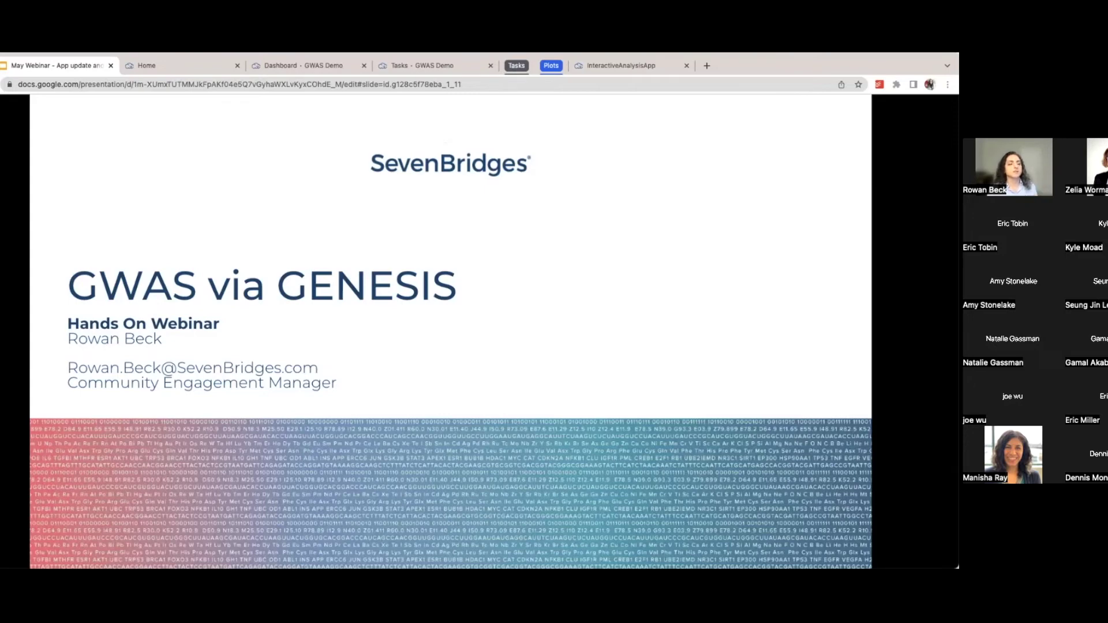
{"action": "key", "text": "Right"}
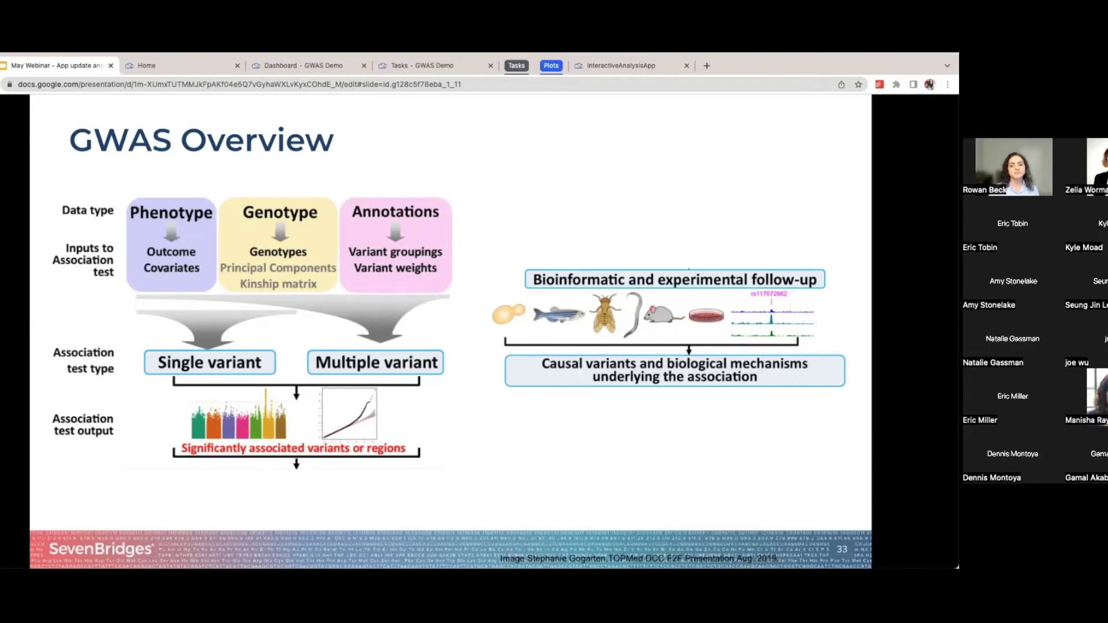
{"action": "key", "text": "Right"}
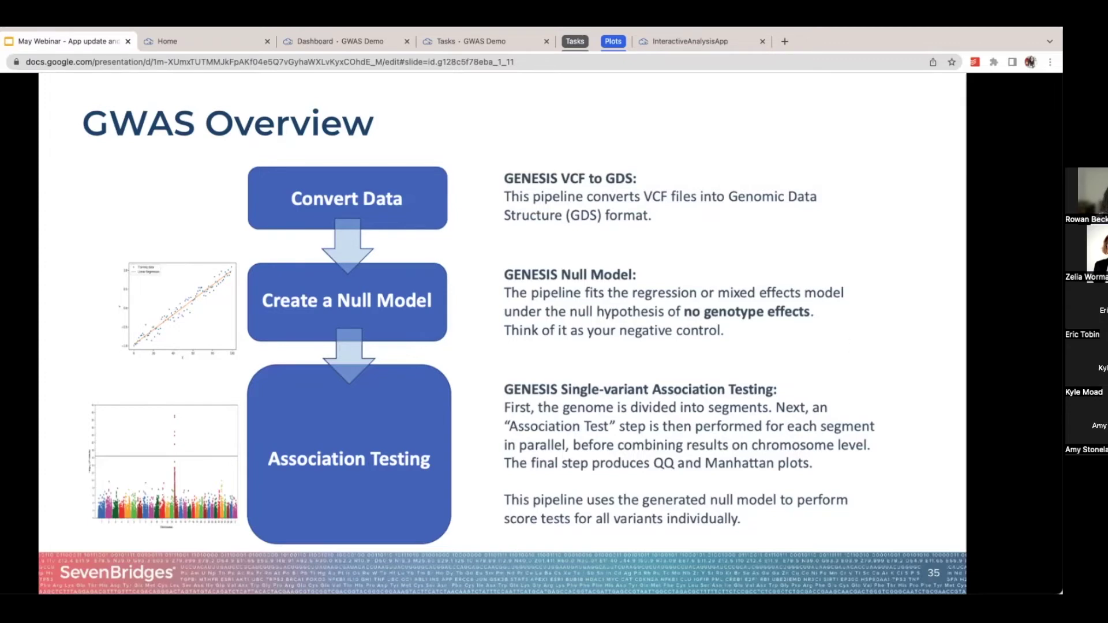
{"action": "key", "text": "Right"}
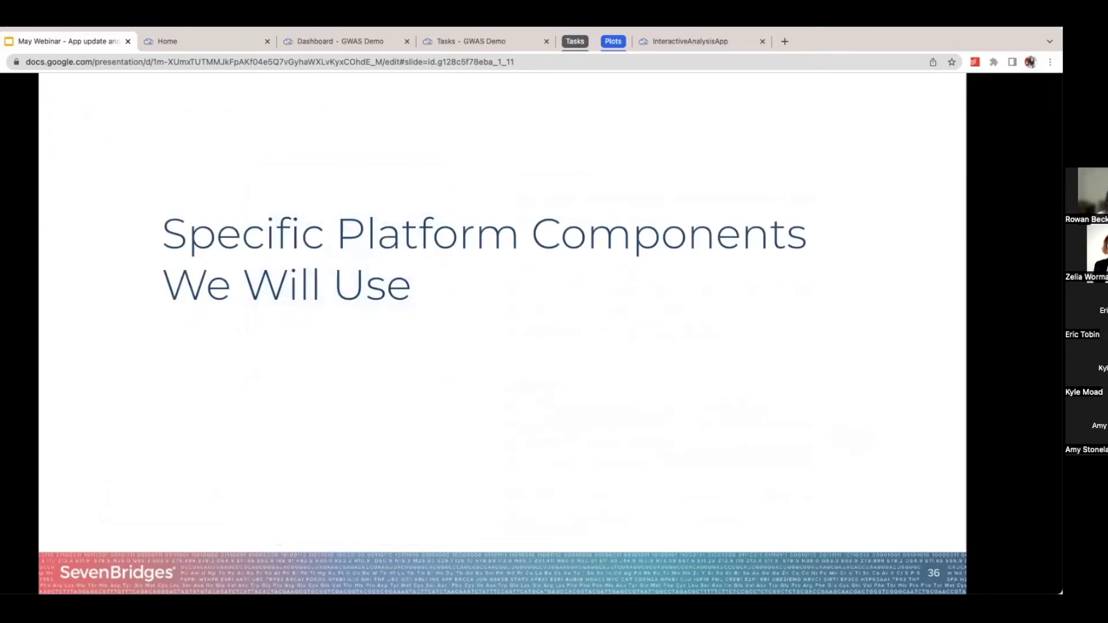
{"action": "key", "text": "Right"}
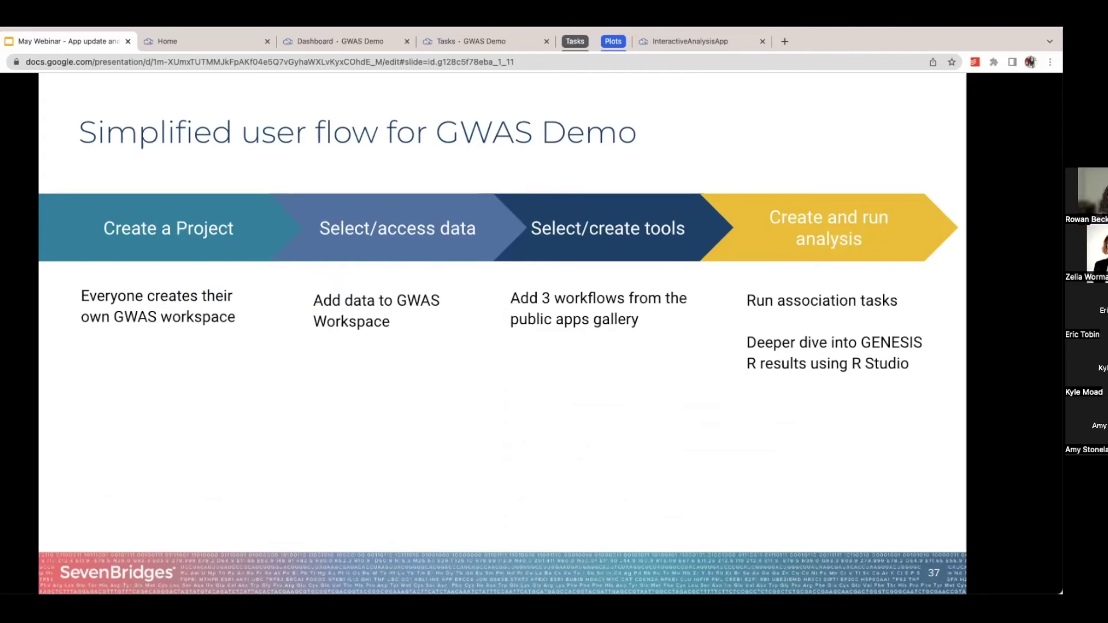
{"action": "key", "text": "Right"}
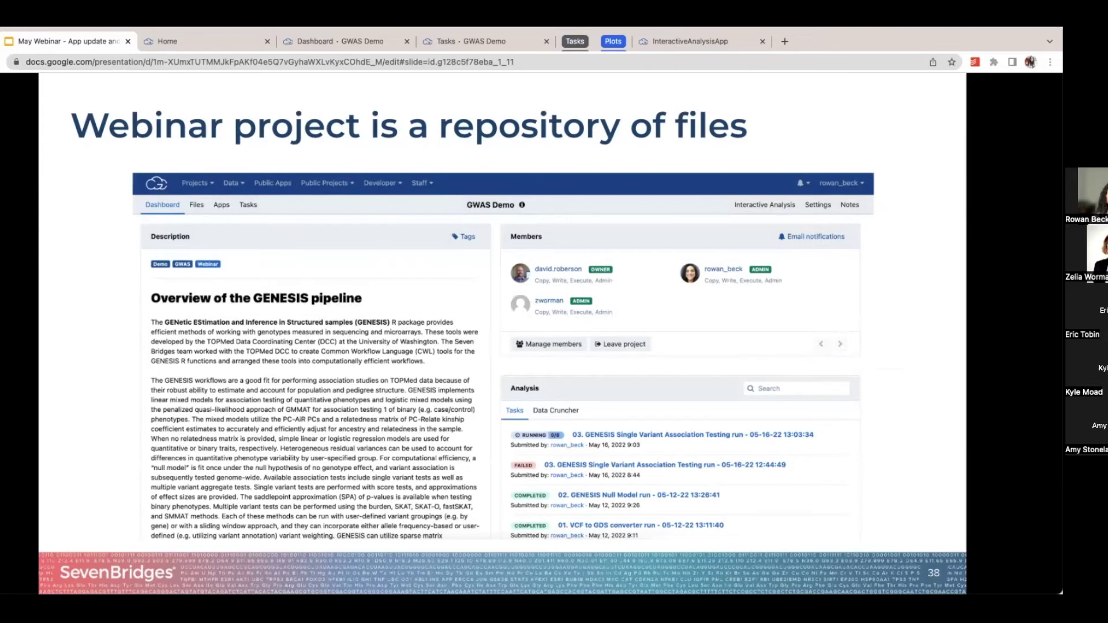
{"action": "key", "text": "Right"}
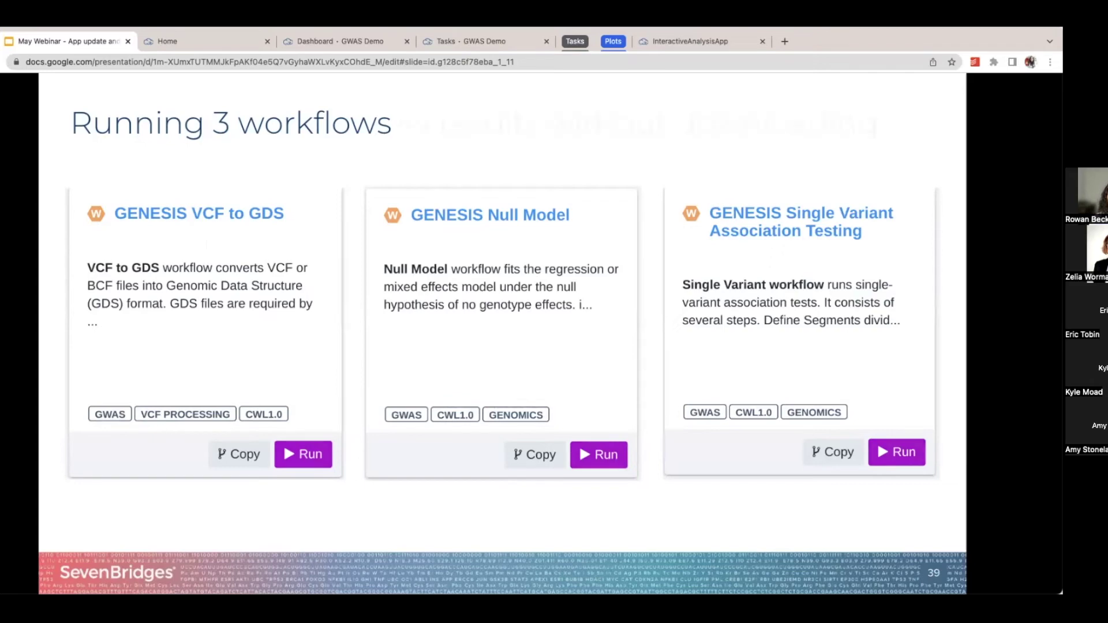
{"action": "key", "text": "Right"}
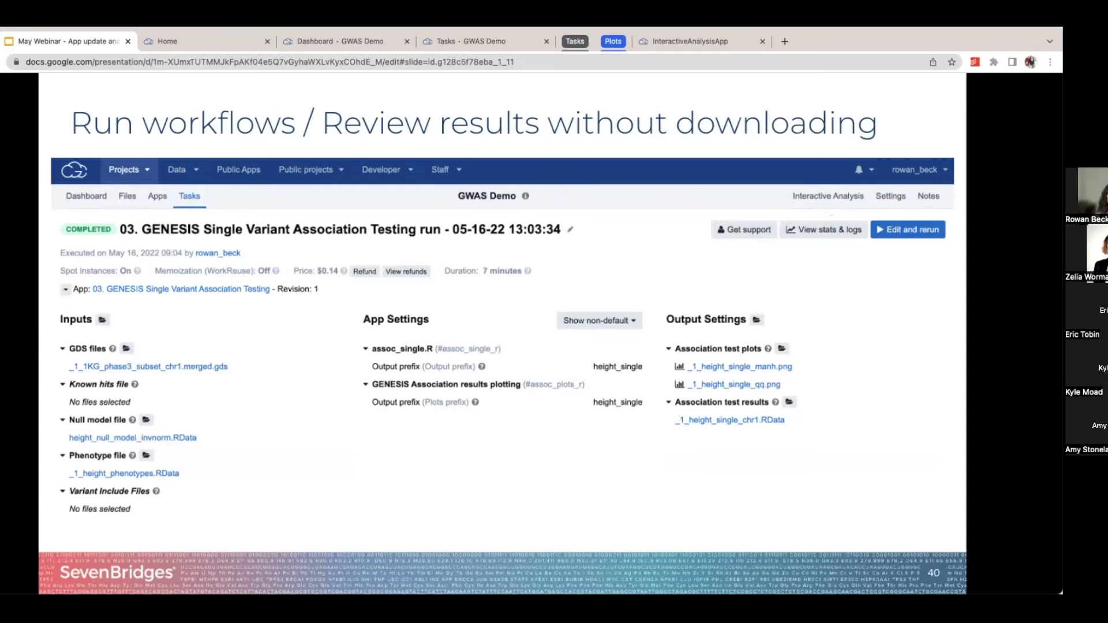
{"action": "key", "text": "Right"}
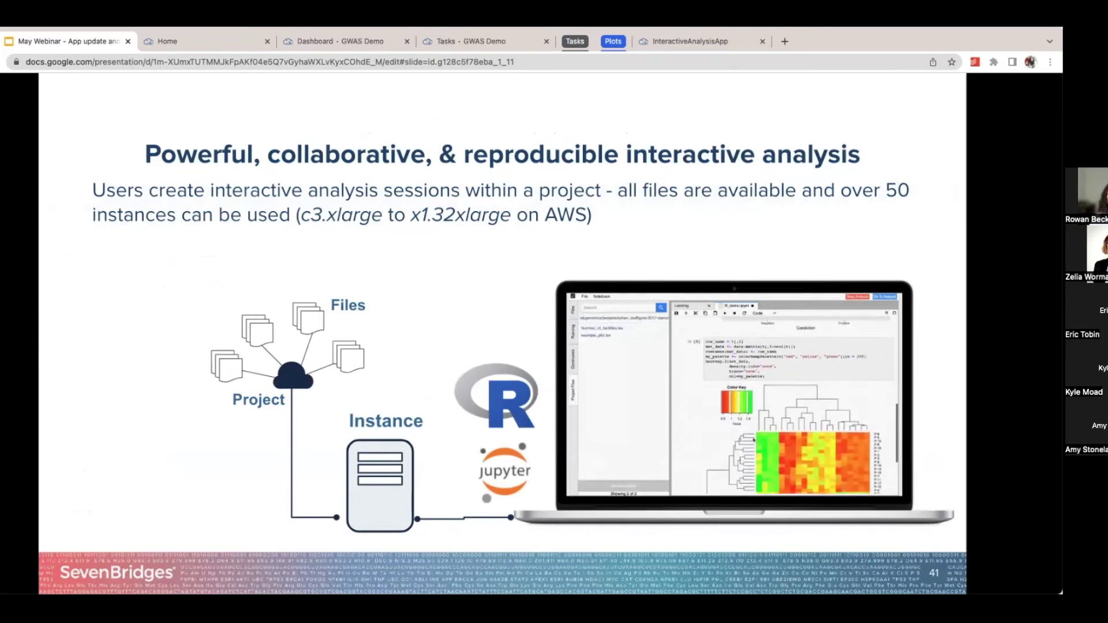
{"action": "key", "text": "Right"}
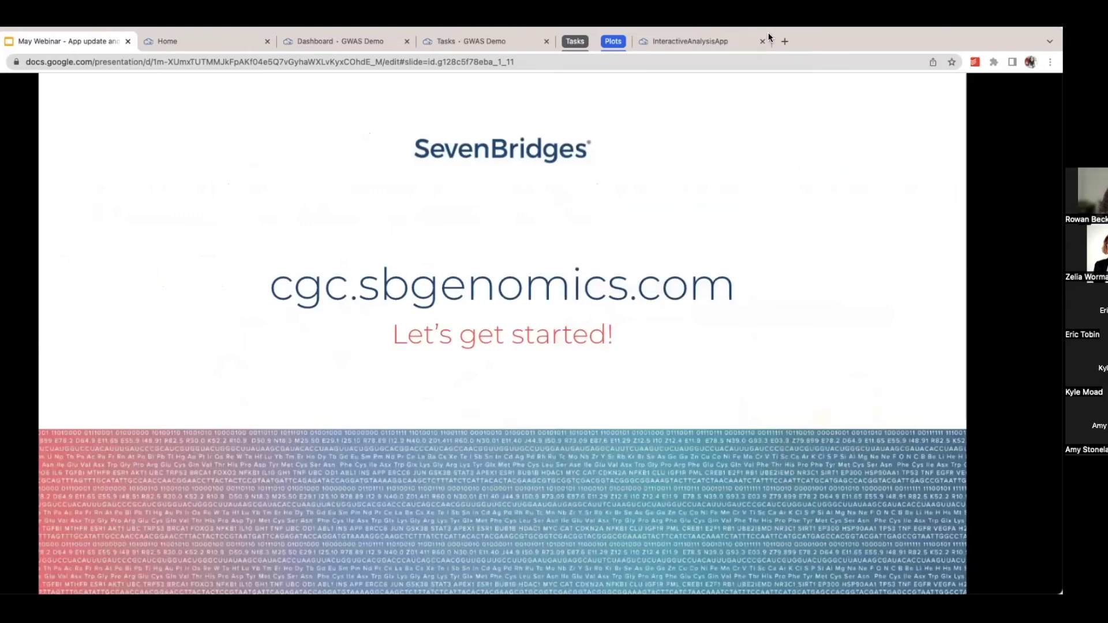
Switch to the Cancer Genomics Cloud home page and look over its project list, recent analyses and getting-started information.
{"action": "left_click", "coordinate": [223, 44]}
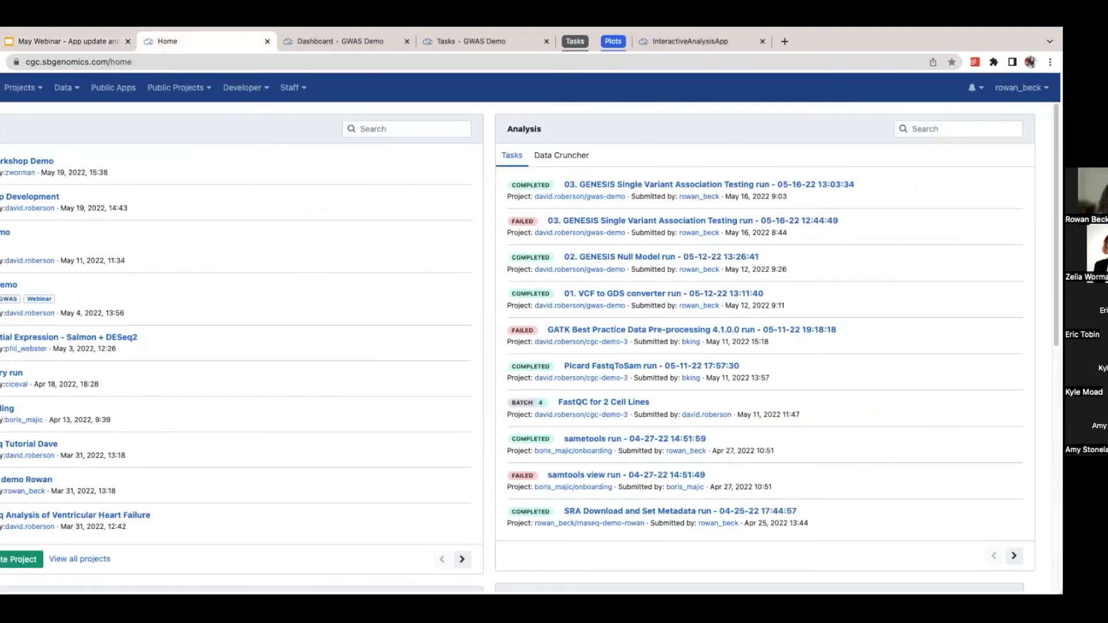
{"action": "scroll", "coordinate": [289, 298], "scroll_direction": "down", "scroll_amount": 3}
{"action": "scroll", "coordinate": [282, 299], "scroll_direction": "up", "scroll_amount": 3}
{"action": "scroll", "coordinate": [476, 251], "scroll_direction": "down", "scroll_amount": 8}
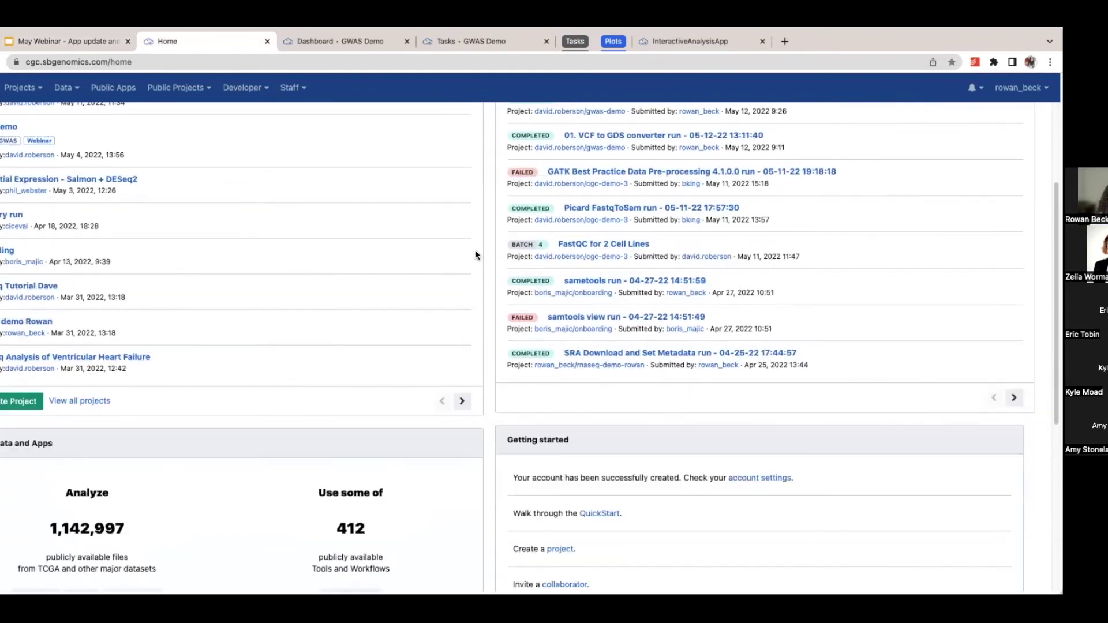
{"action": "scroll", "coordinate": [475, 250], "scroll_direction": "up", "scroll_amount": 5}
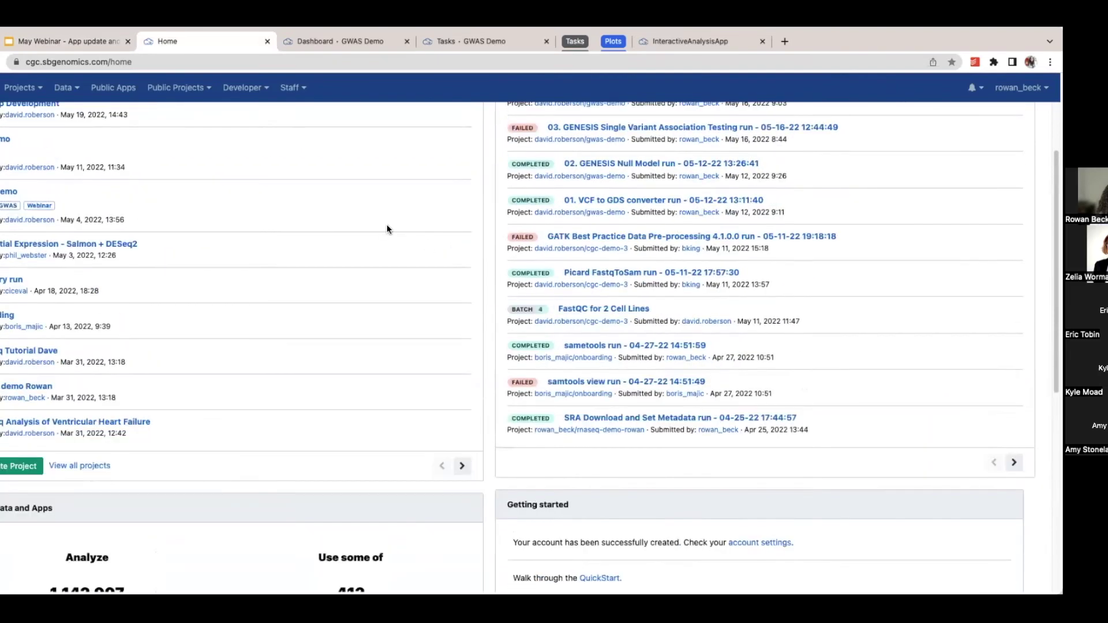
{"action": "scroll", "coordinate": [32, 114], "scroll_direction": "up", "scroll_amount": 3}
Create a new project named "GWAS demo May Webinar".
{"action": "left_click", "coordinate": [36, 87]}
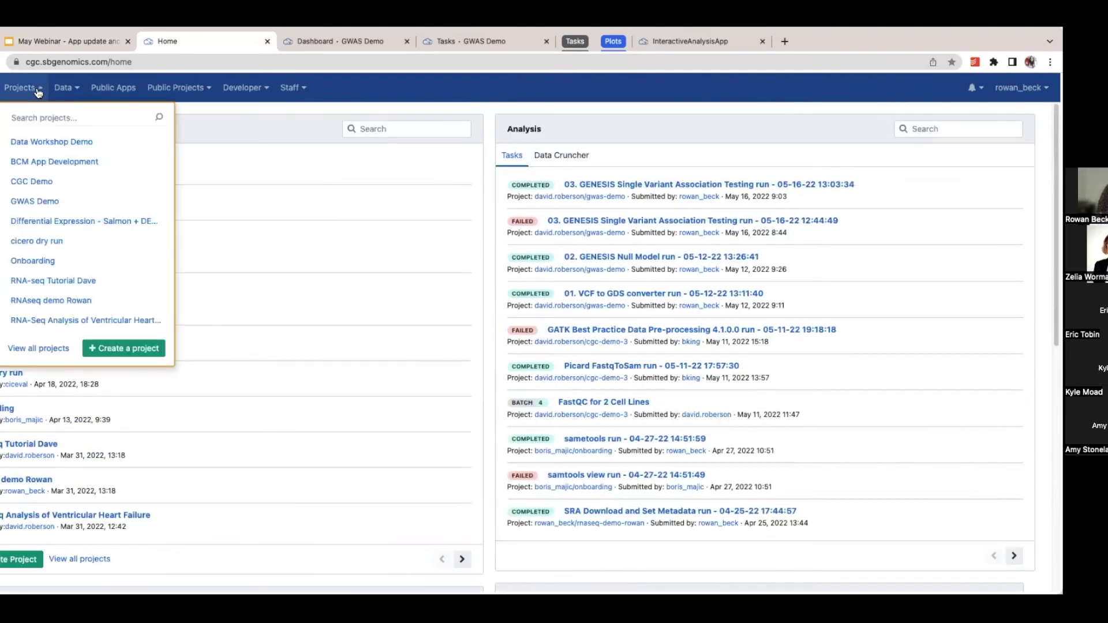
{"action": "left_click", "coordinate": [127, 348]}
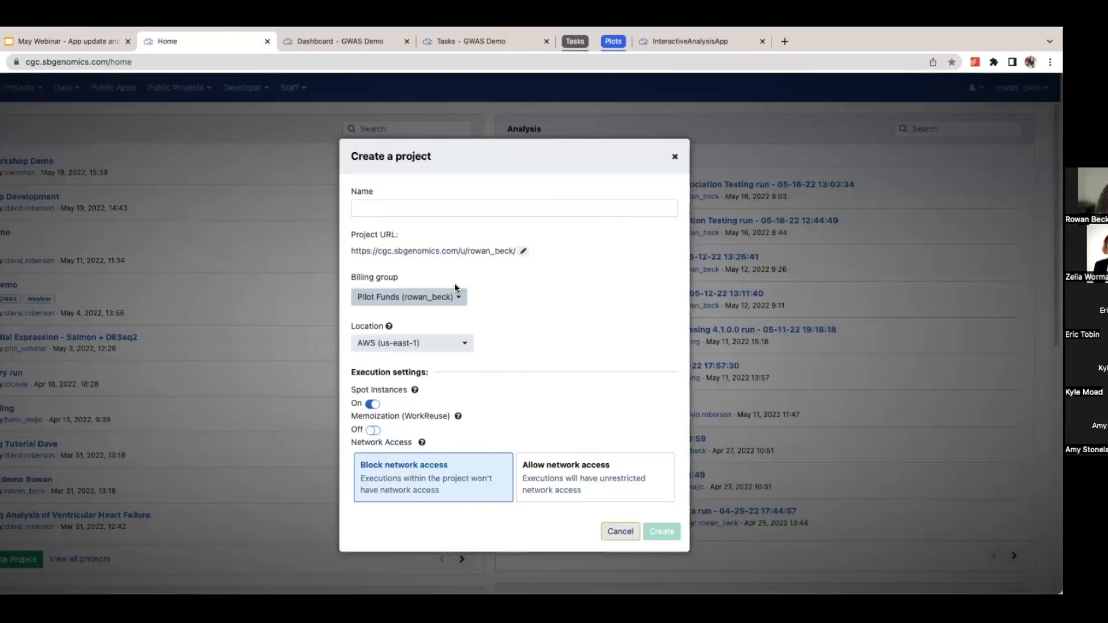
{"action": "type", "text": "GWAS demo "}
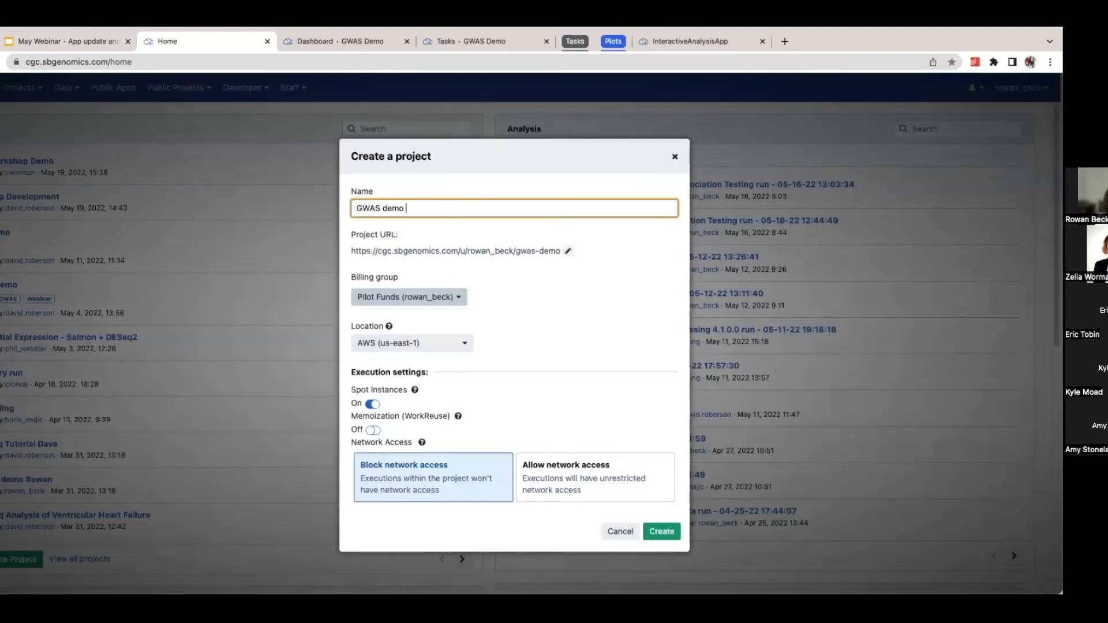
{"action": "type", "text": "May Webinar"}
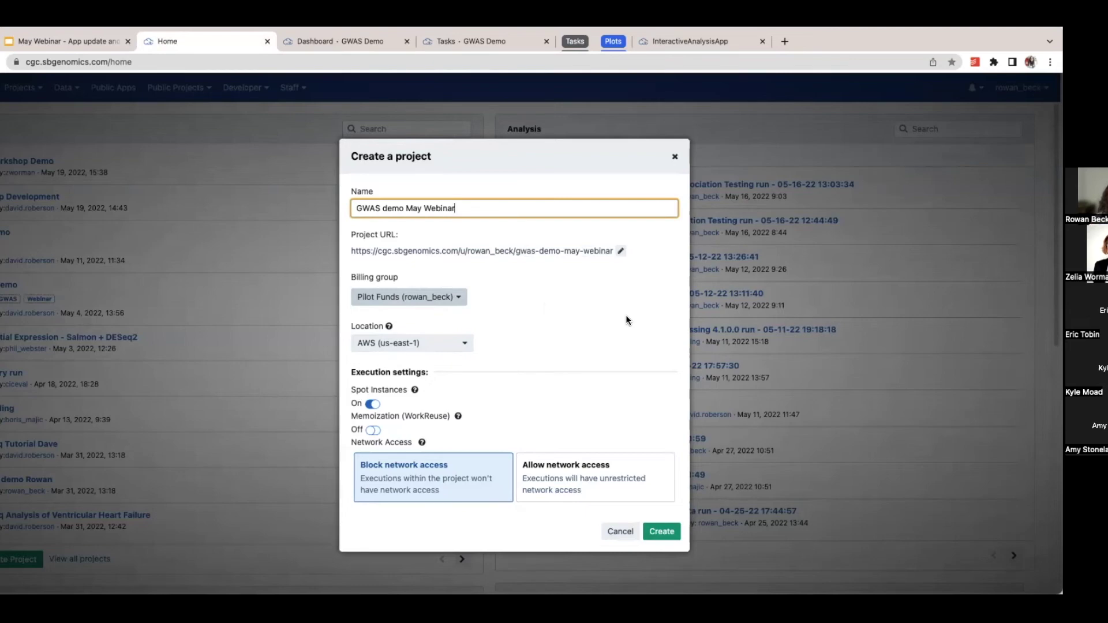
{"action": "left_click", "coordinate": [663, 531]}
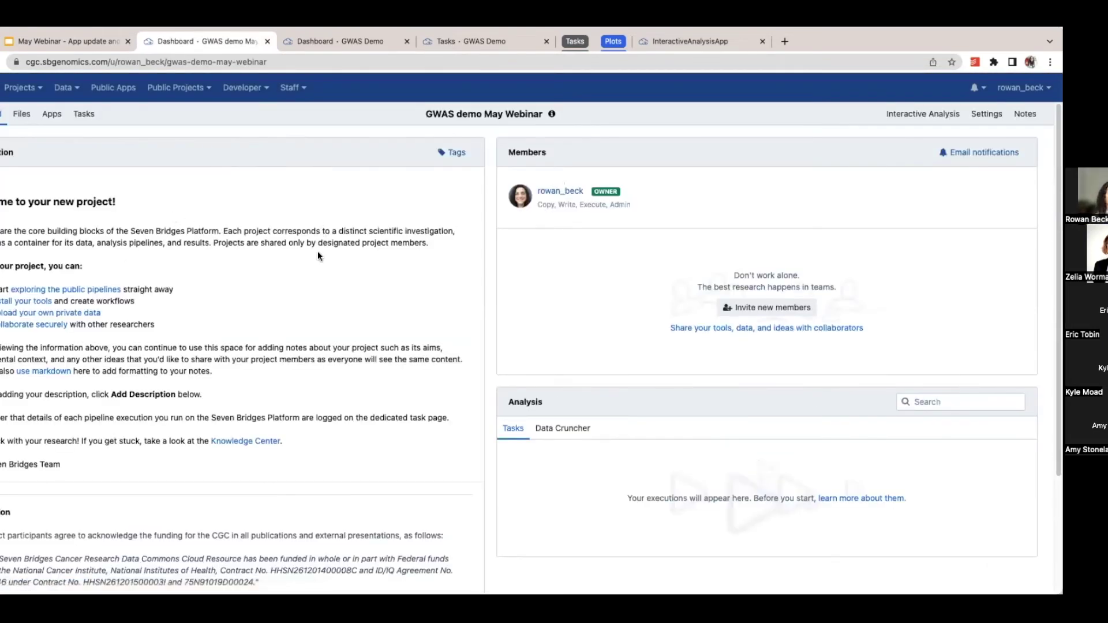
Invite a colleague to the new project with Write, Copy and Execute permissions, and close the member management dialog.
{"action": "left_click", "coordinate": [747, 306]}
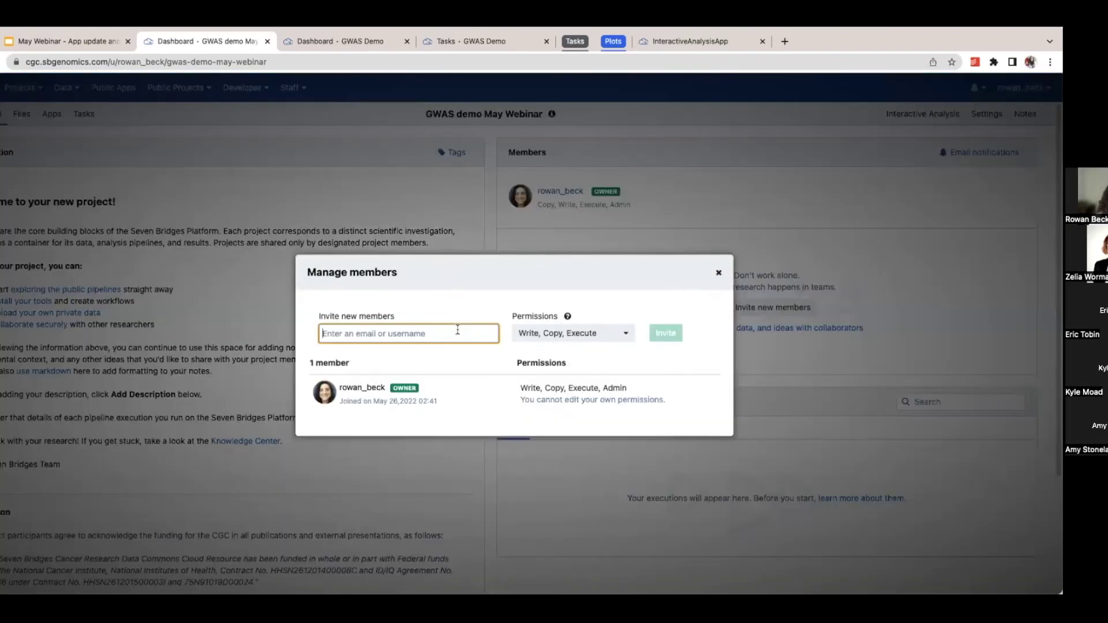
{"action": "type", "text": "Zelia"}
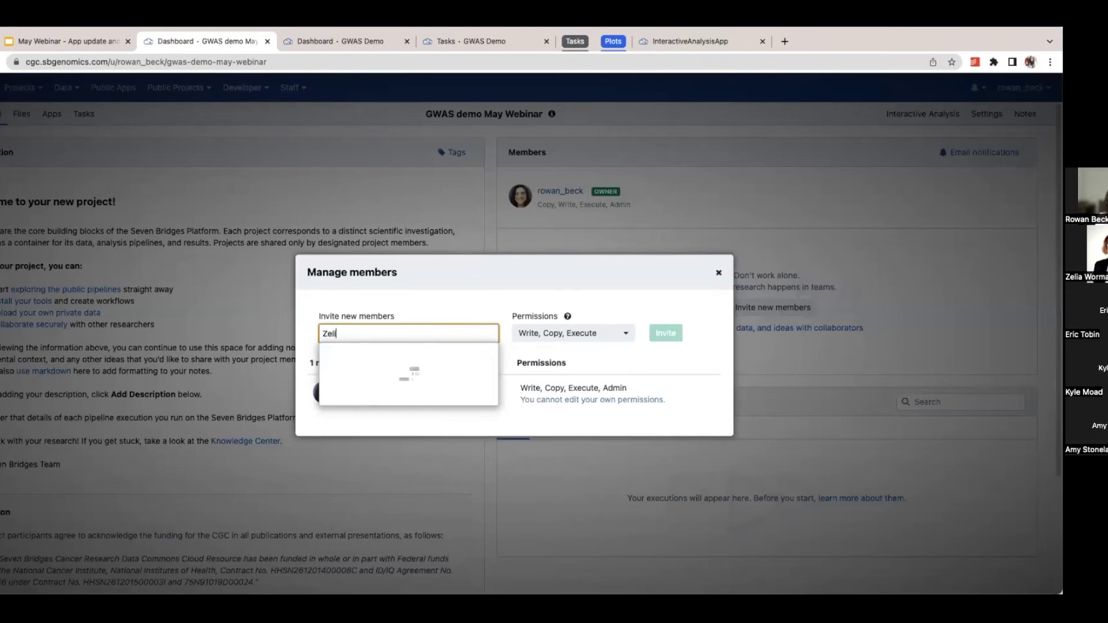
{"action": "left_click", "coordinate": [426, 376]}
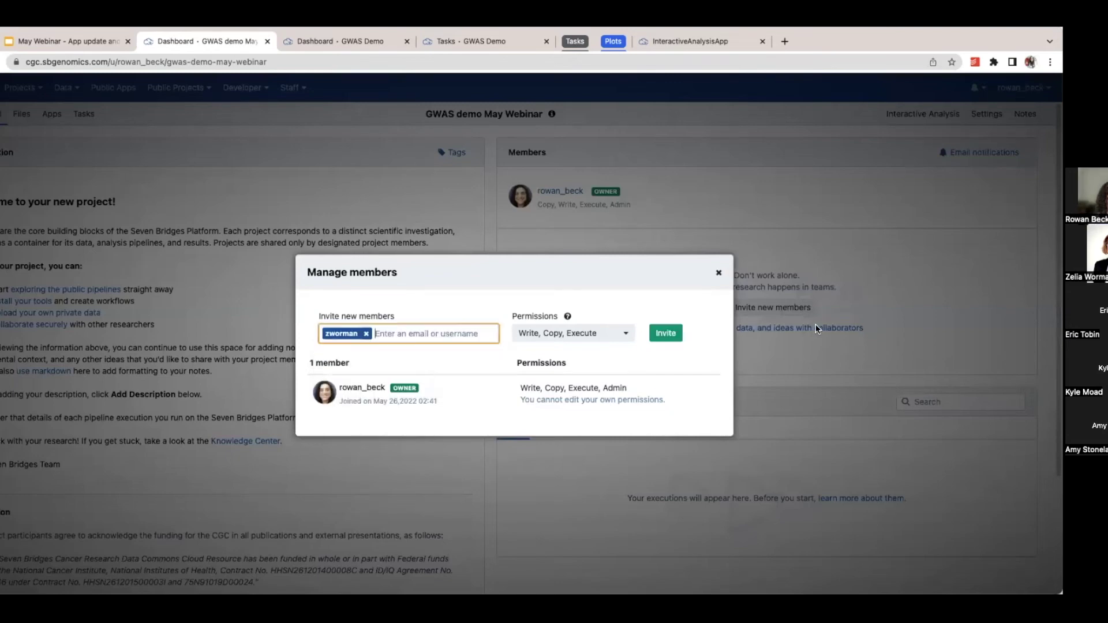
{"action": "left_click", "coordinate": [626, 340]}
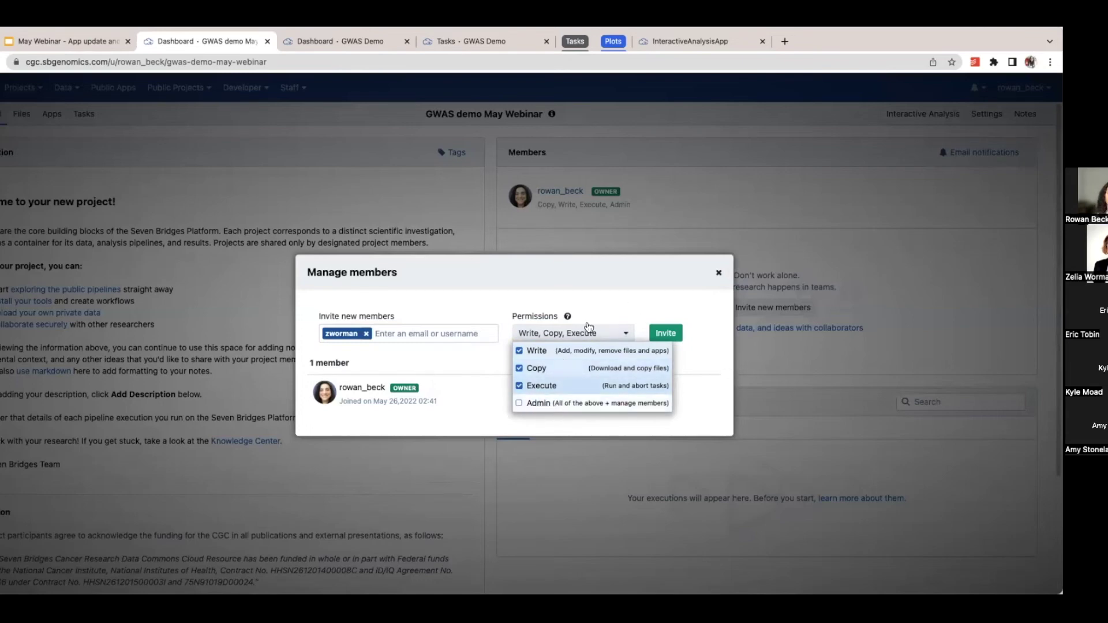
{"action": "left_click", "coordinate": [676, 305]}
{"action": "left_click", "coordinate": [674, 338]}
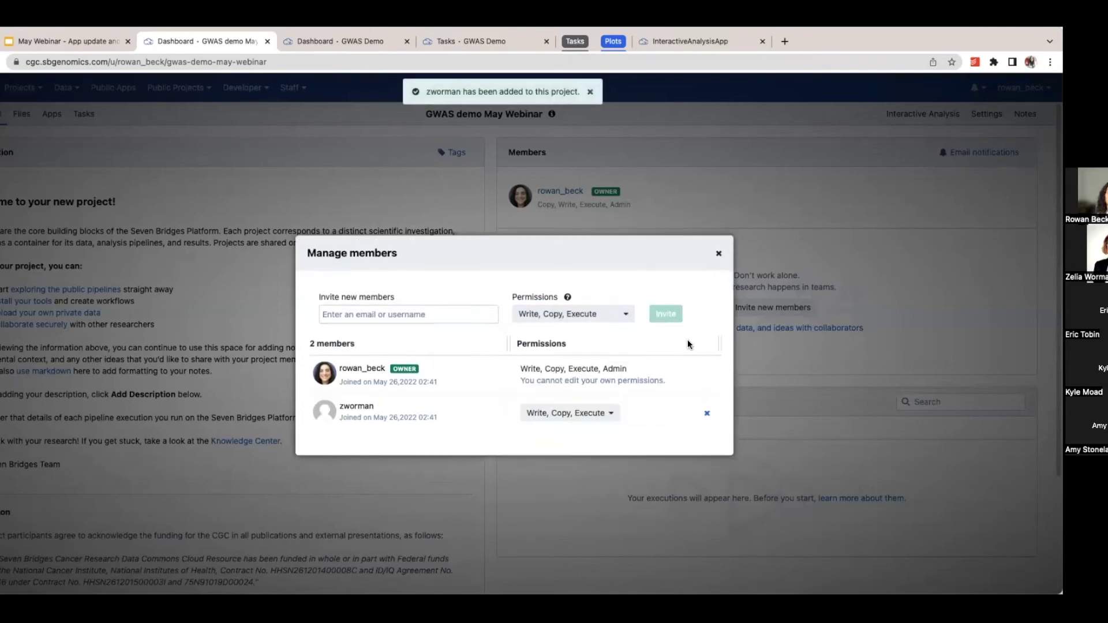
{"action": "left_click", "coordinate": [718, 254]}
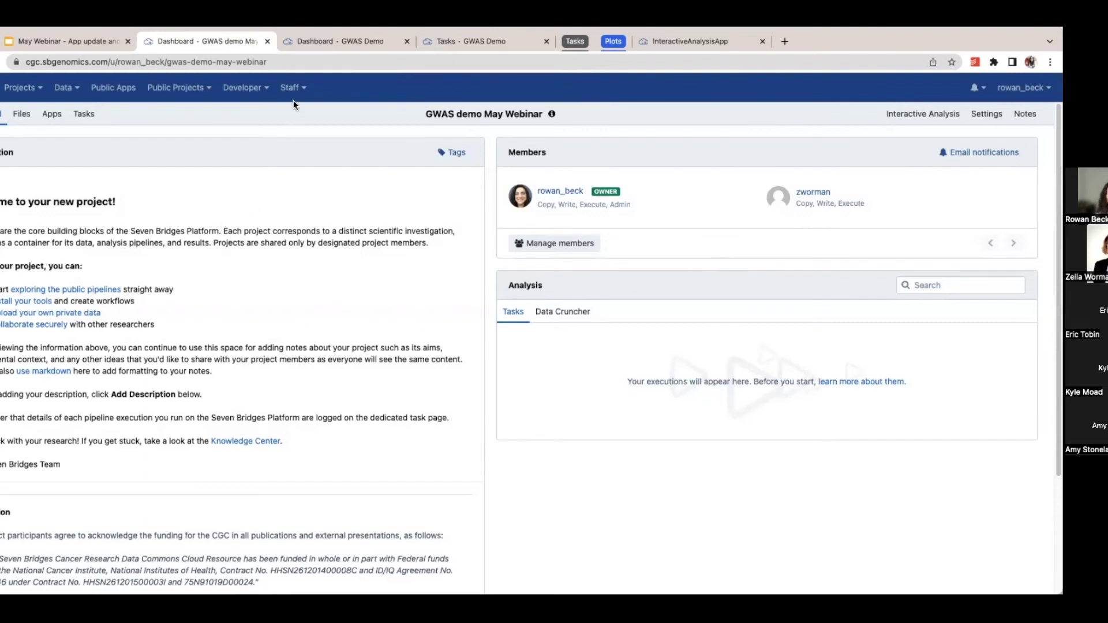
Read the GWAS Demo project's description, covering the GENESIS pipeline overview and the steps of the single variant test.
{"action": "left_click", "coordinate": [338, 43]}
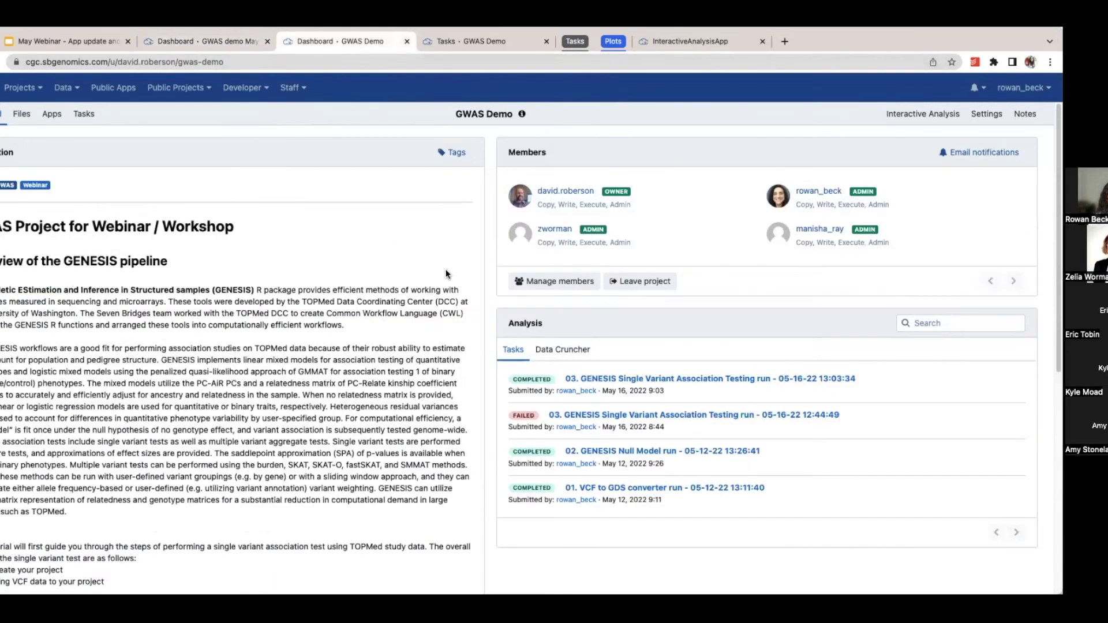
{"action": "scroll", "coordinate": [446, 268], "scroll_direction": "down", "scroll_amount": 2}
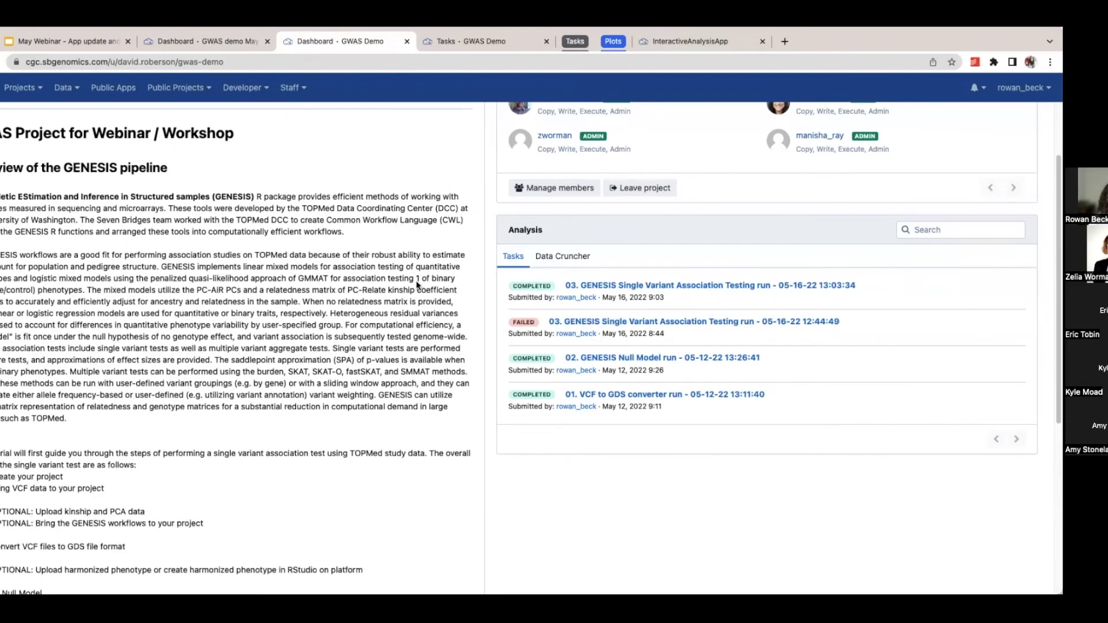
{"action": "scroll", "coordinate": [416, 283], "scroll_direction": "up", "scroll_amount": 2}
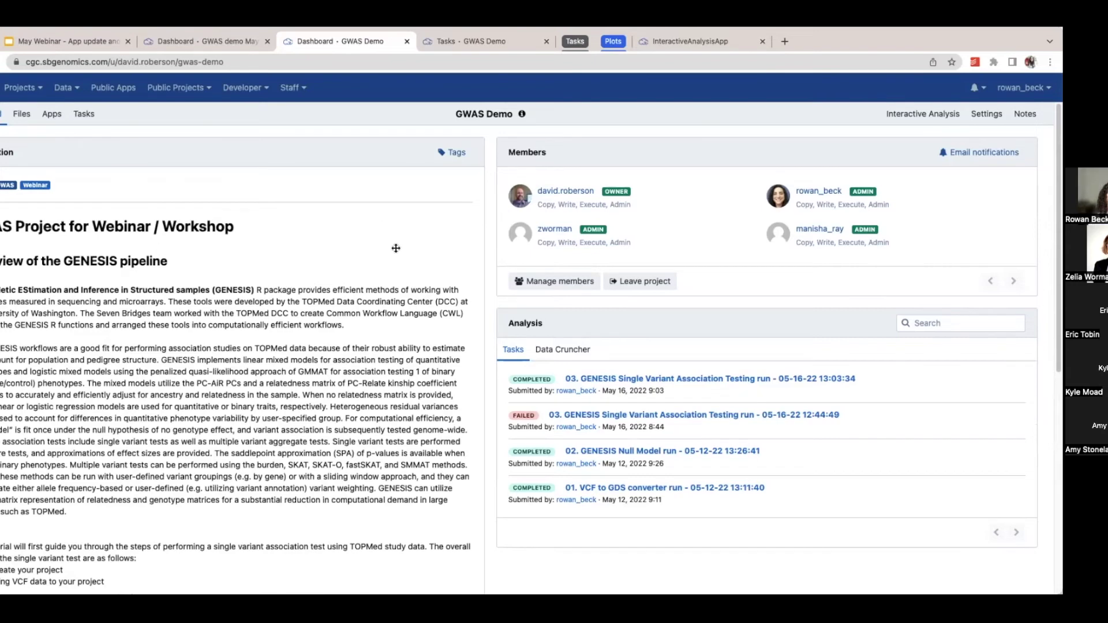
{"action": "scroll", "coordinate": [375, 230], "scroll_direction": "down", "scroll_amount": 4}
{"action": "scroll", "coordinate": [396, 286], "scroll_direction": "down", "scroll_amount": 8}
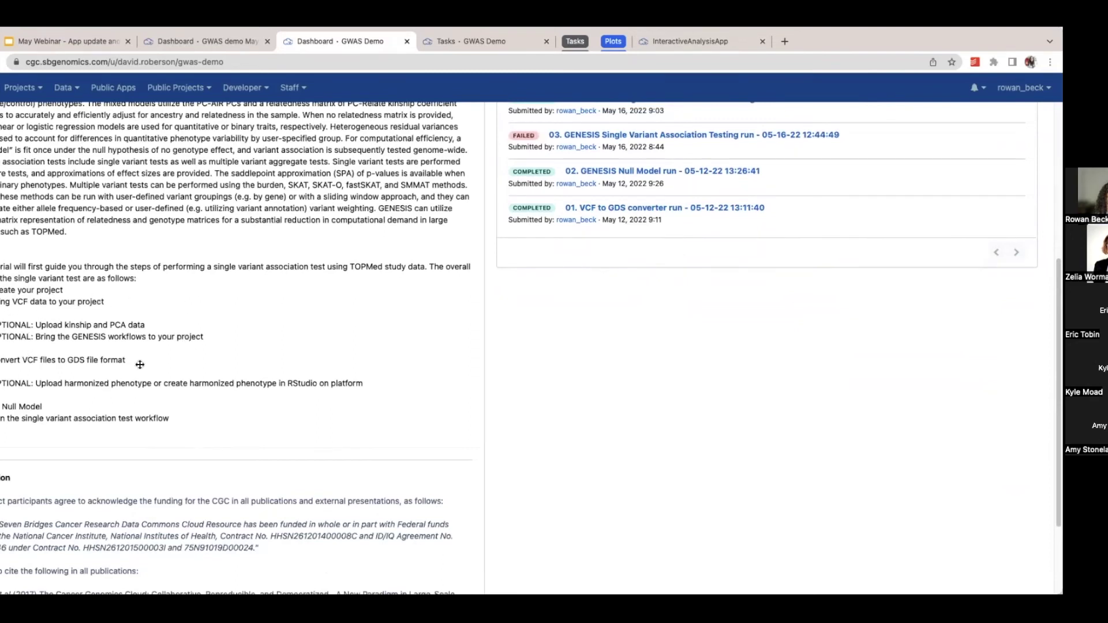
{"action": "scroll", "coordinate": [329, 379], "scroll_direction": "up", "scroll_amount": 3}
{"action": "scroll", "coordinate": [562, 416], "scroll_direction": "up", "scroll_amount": 2}
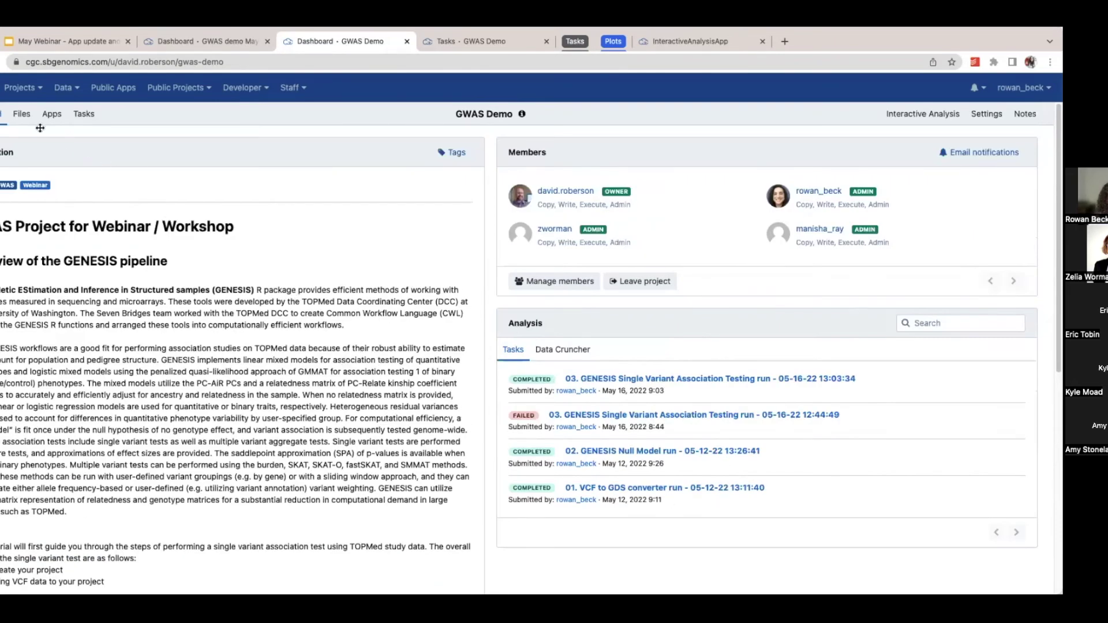
Look through the GWAS Demo project's files and workflow apps, and bring up its task list.
{"action": "left_click", "coordinate": [25, 113]}
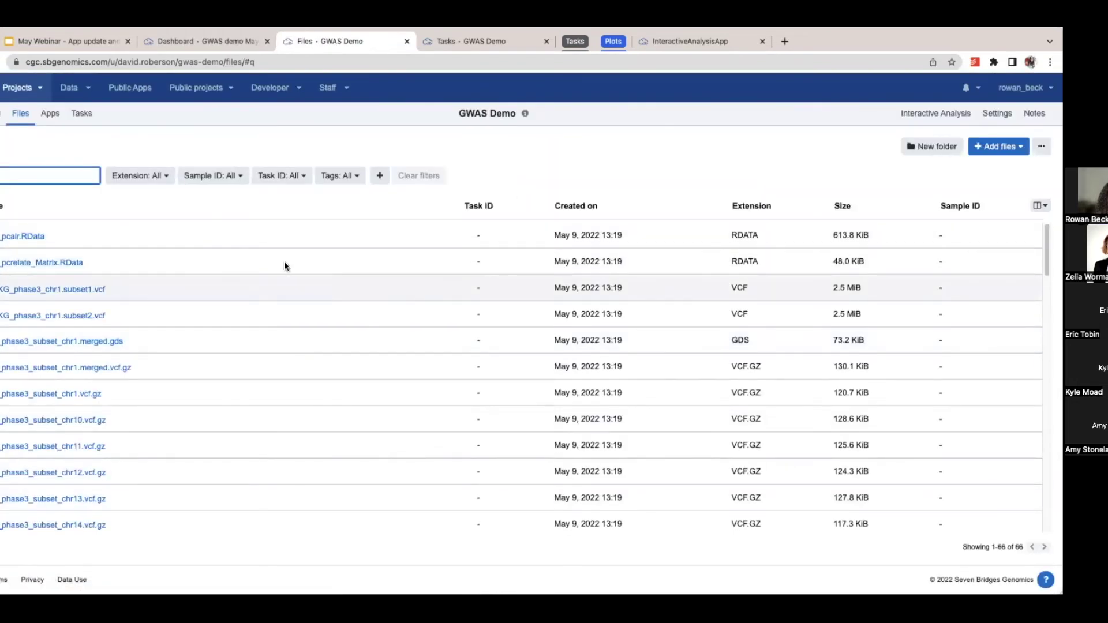
{"action": "left_click", "coordinate": [50, 115]}
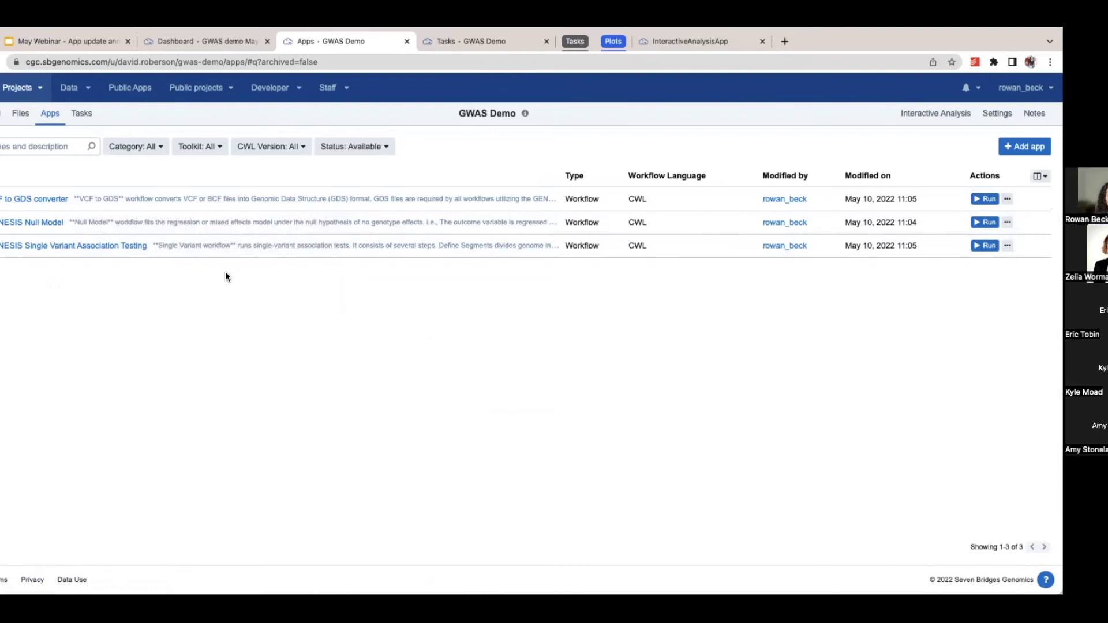
{"action": "left_click", "coordinate": [90, 116]}
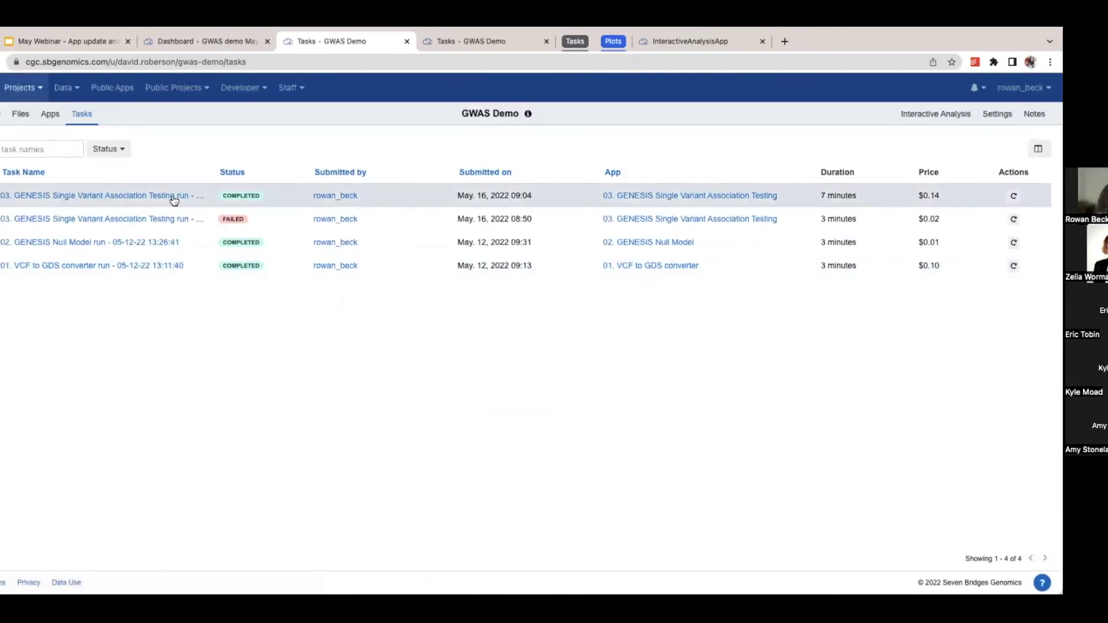
Filter the GWAS Demo task list to COMPLETED tasks and sort it by task name in ascending order.
{"action": "left_click", "coordinate": [110, 151]}
{"action": "left_click", "coordinate": [141, 182]}
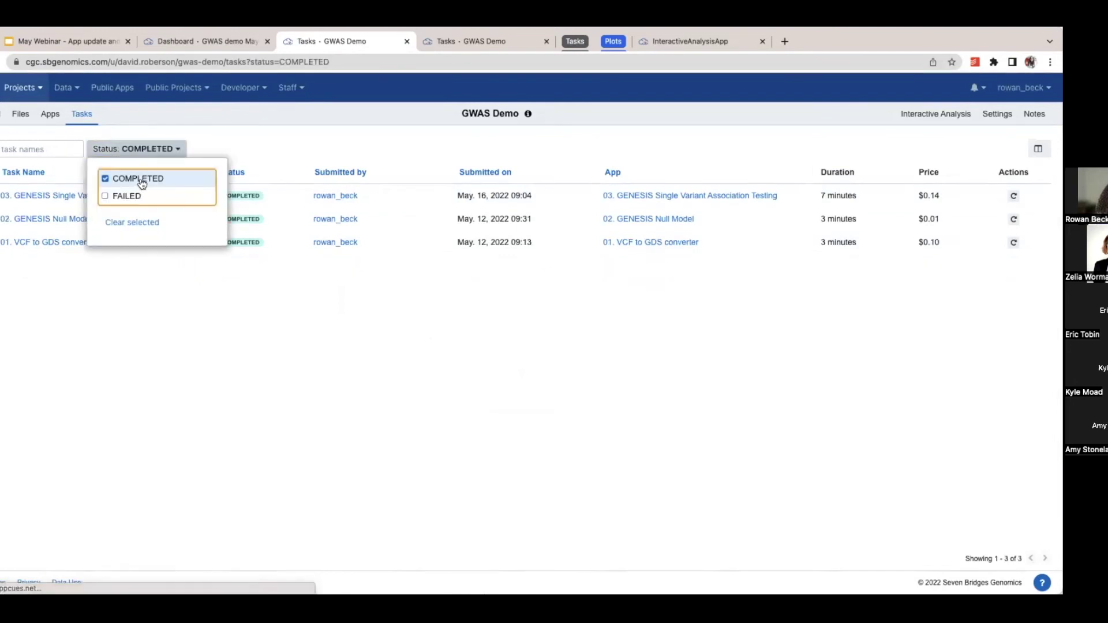
{"action": "left_click", "coordinate": [79, 176]}
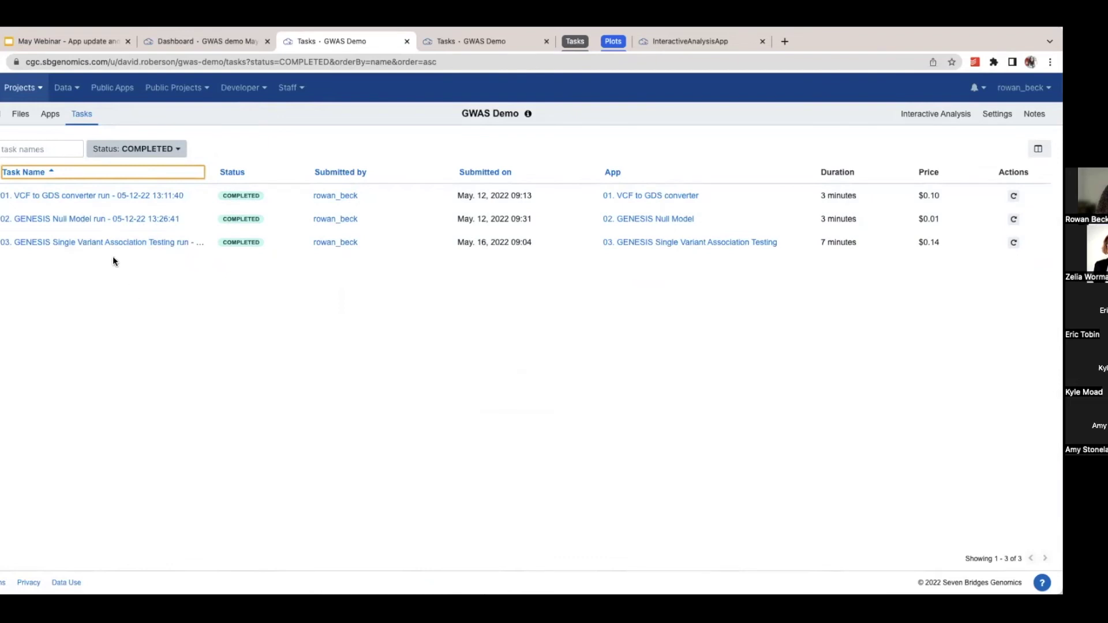
Examine the GENESIS Null Model run's inputs, app settings and outputs, and return to the GWAS demo May Webinar dashboard.
{"action": "left_click", "coordinate": [123, 224]}
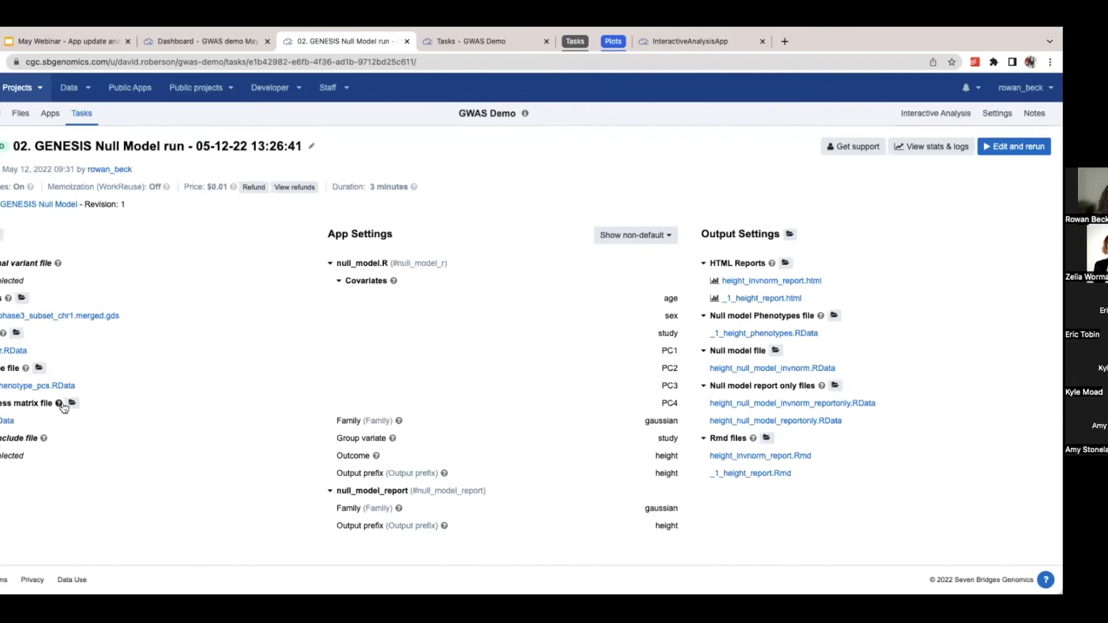
{"action": "left_click", "coordinate": [206, 42]}
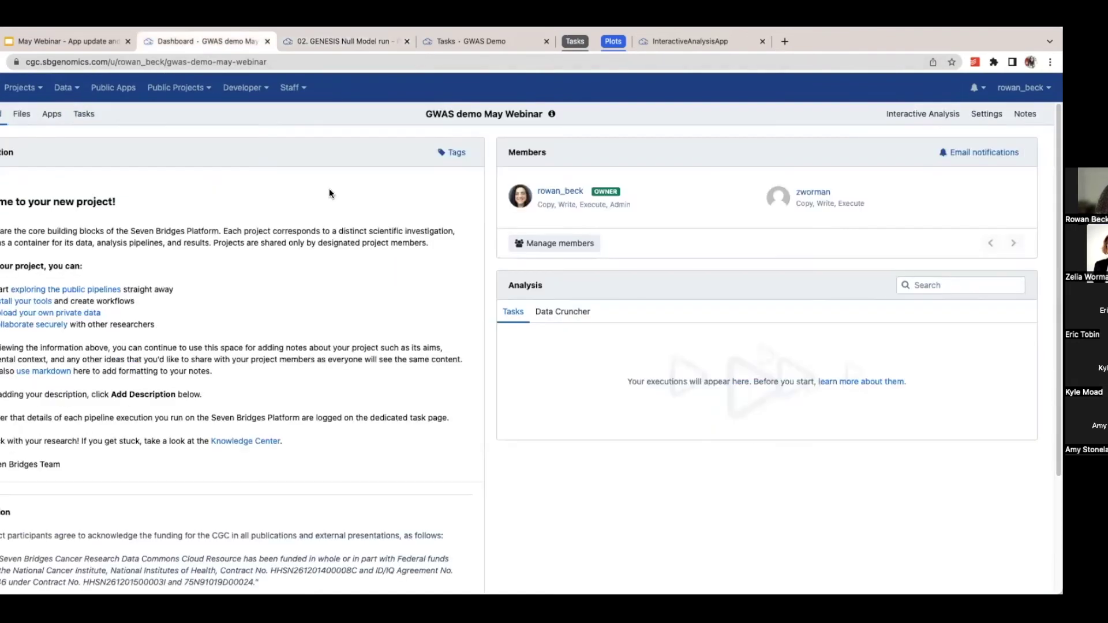
Start a draft run of the VCF to GDS converter workflow from the GWAS Demo project's apps.
{"action": "left_click", "coordinate": [311, 42]}
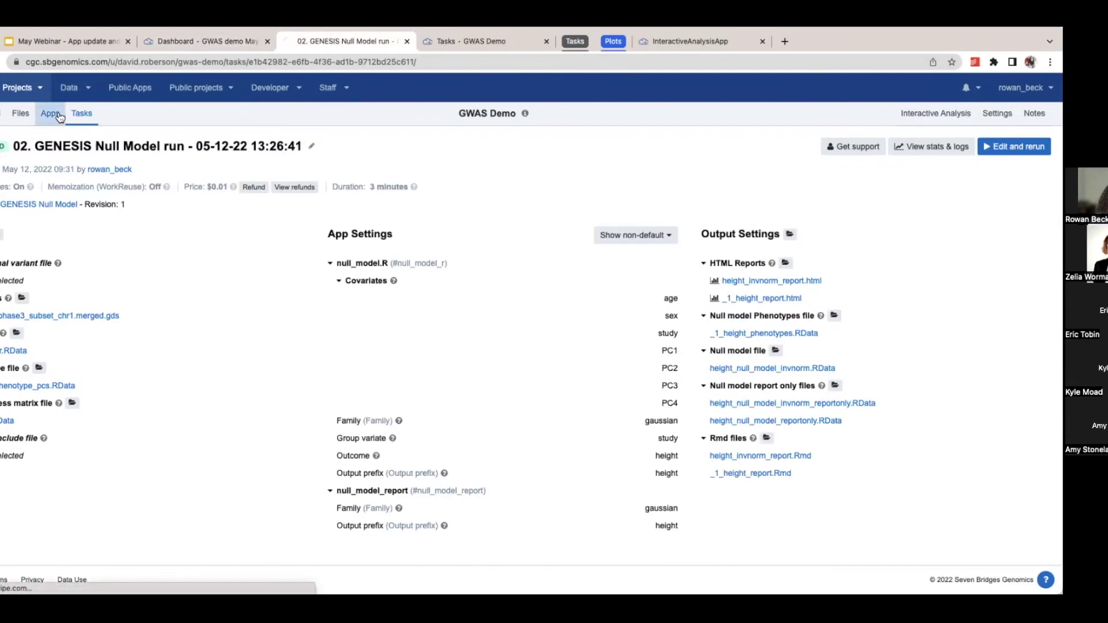
{"action": "left_click", "coordinate": [50, 113]}
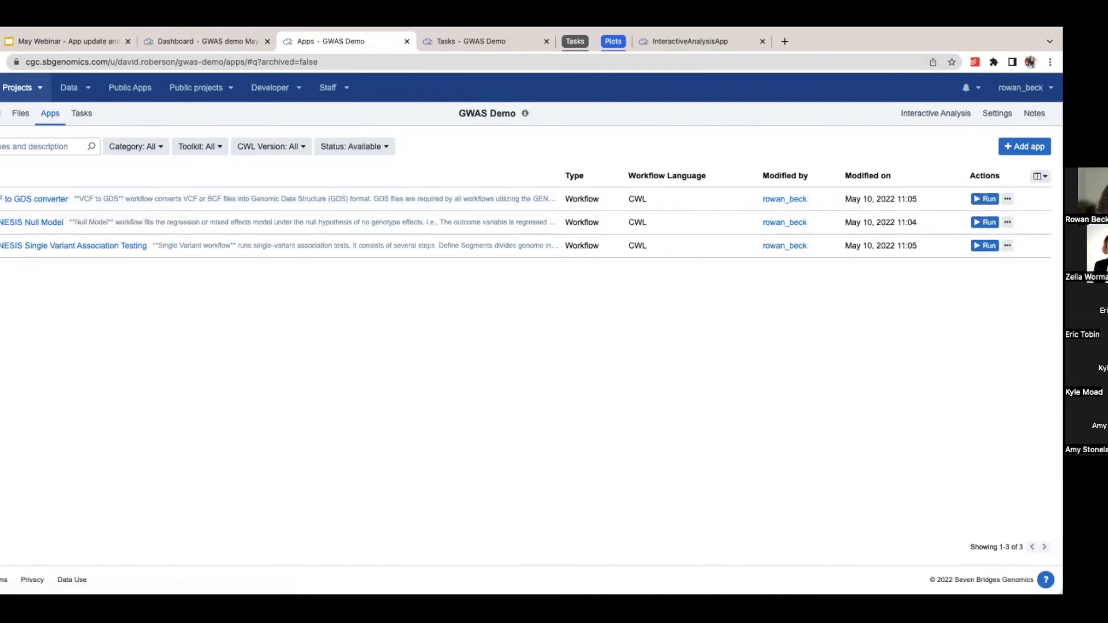
{"action": "left_click", "coordinate": [984, 199]}
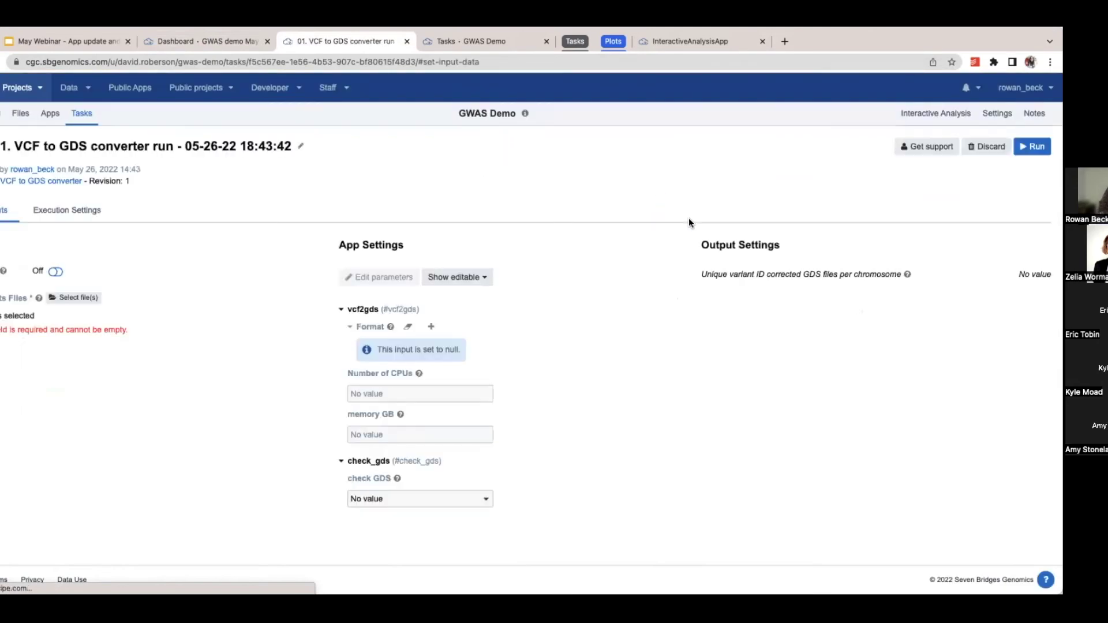
Set the draft run's variants file to 1KG_phase3_subset_chr1.merged.vcf.gz, checking the completed converter run for the matching input.
{"action": "left_click", "coordinate": [86, 297]}
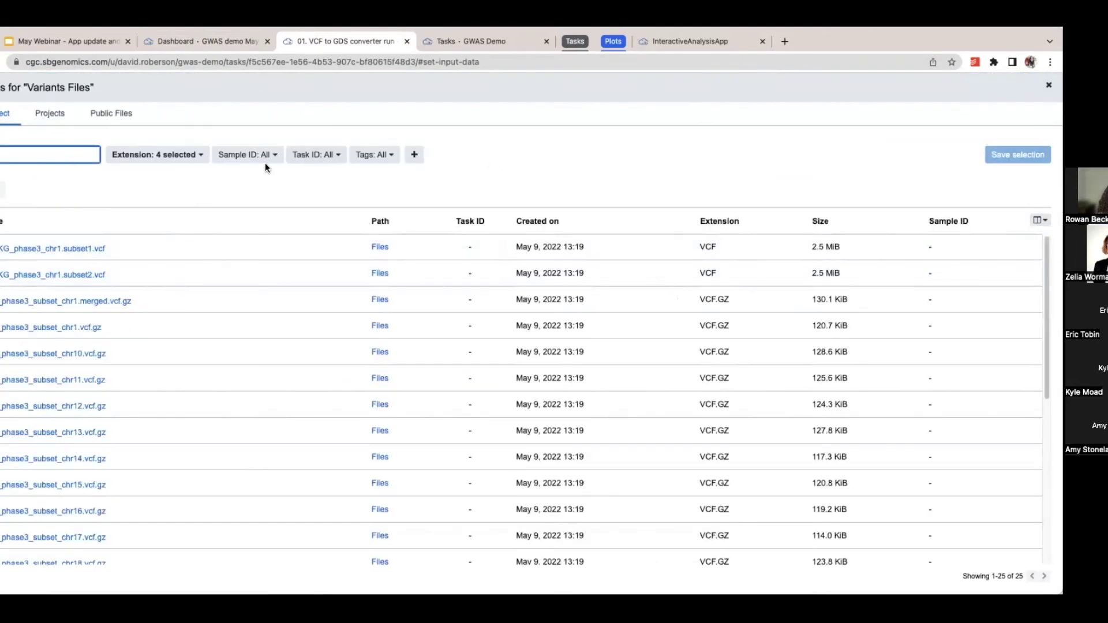
{"action": "left_click", "coordinate": [442, 45]}
{"action": "left_click", "coordinate": [111, 195]}
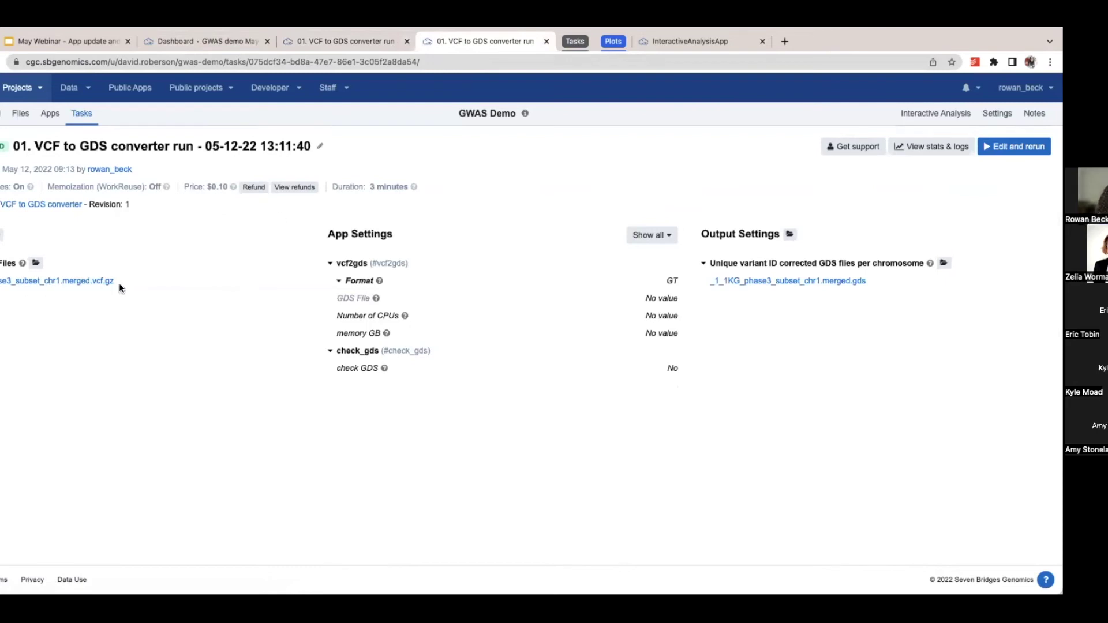
{"action": "left_click", "coordinate": [329, 43]}
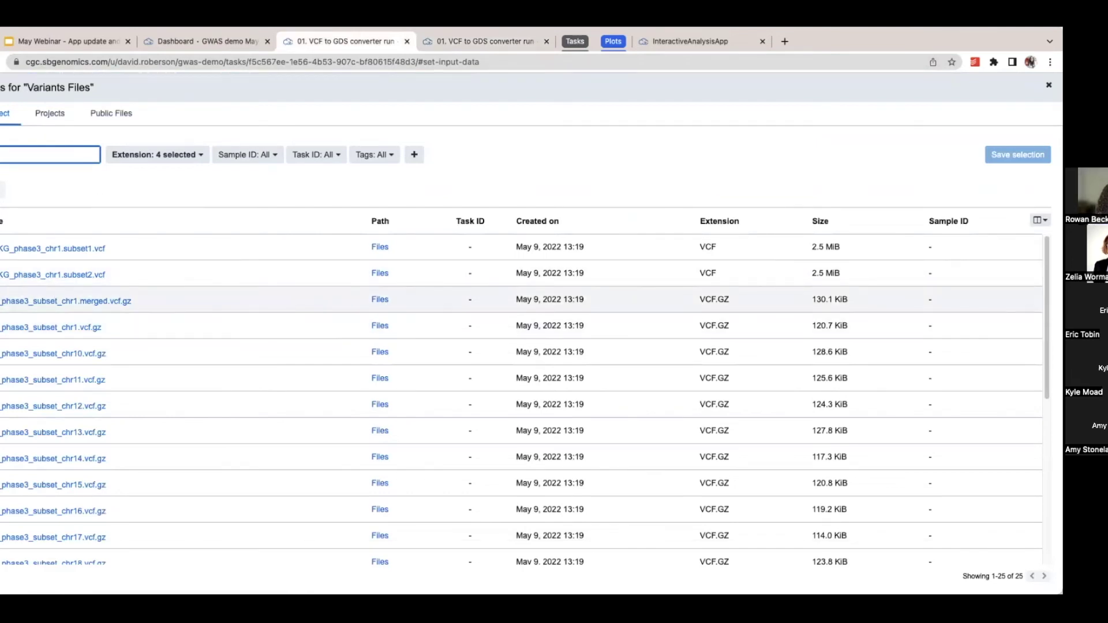
{"action": "left_click", "coordinate": [2, 300]}
{"action": "left_click", "coordinate": [1017, 154]}
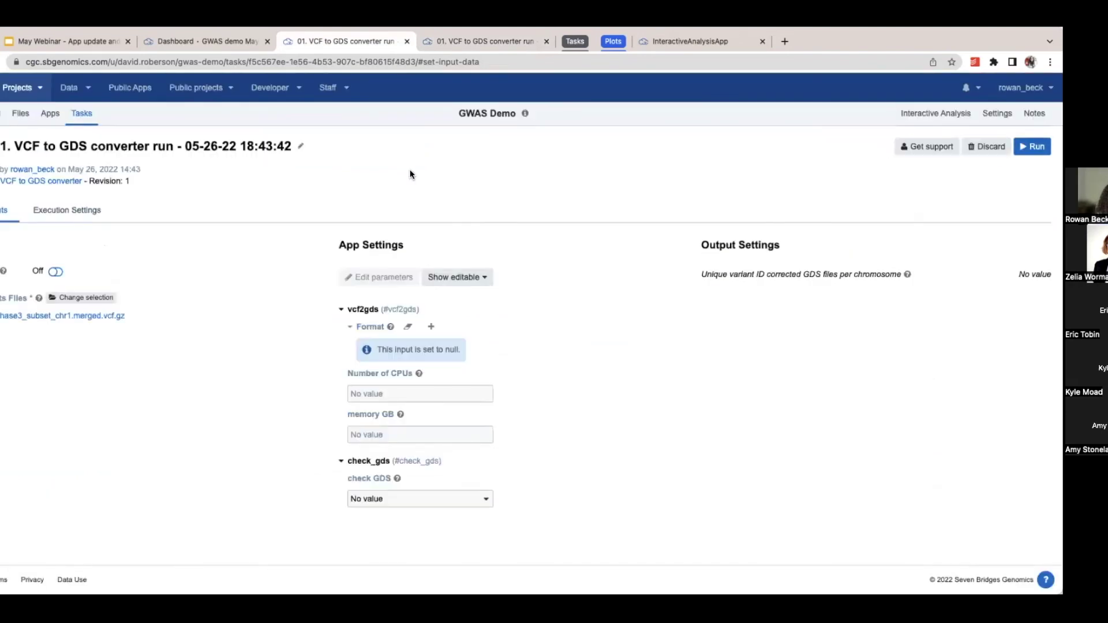
Review the completed VCF to GDS converter run's settings and output, and the completed GENESIS Null Model run's configuration.
{"action": "left_click", "coordinate": [569, 46]}
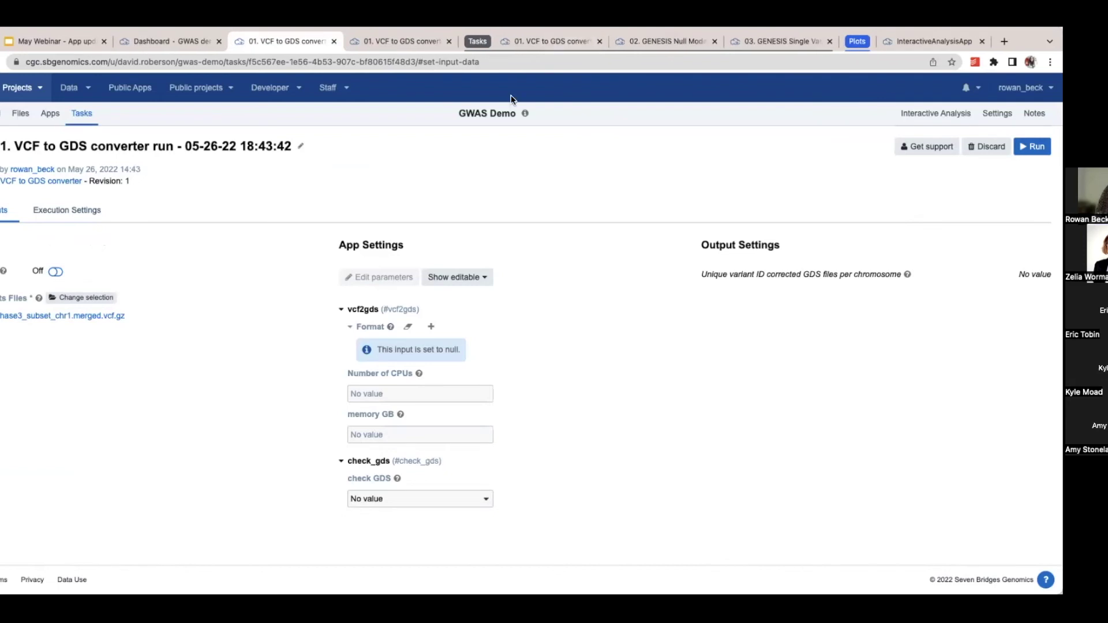
{"action": "left_click", "coordinate": [540, 42]}
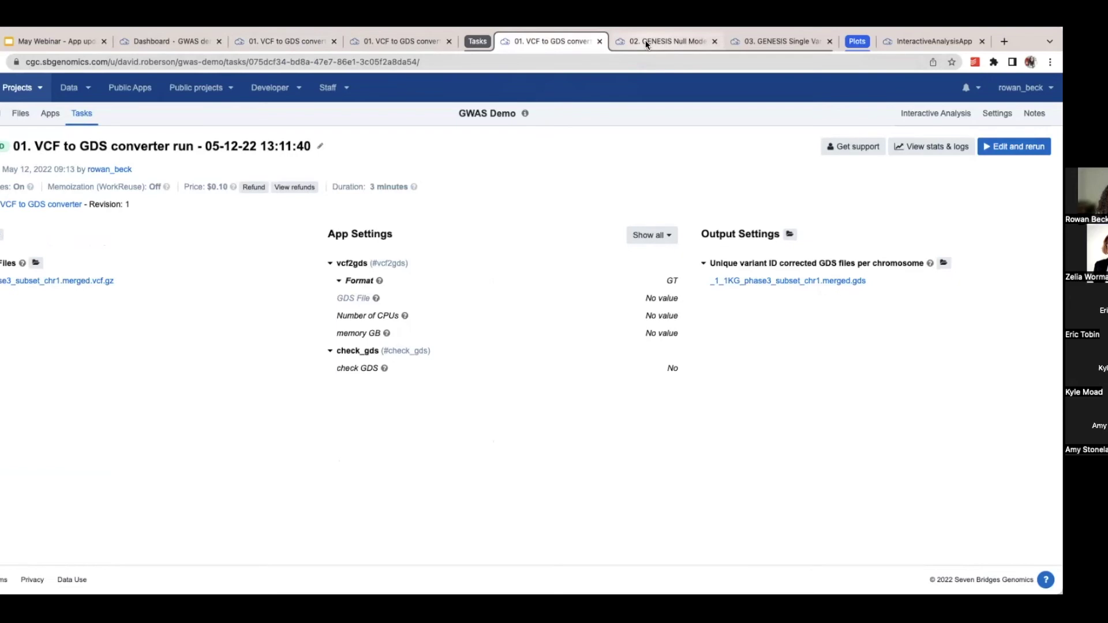
{"action": "left_click", "coordinate": [682, 44]}
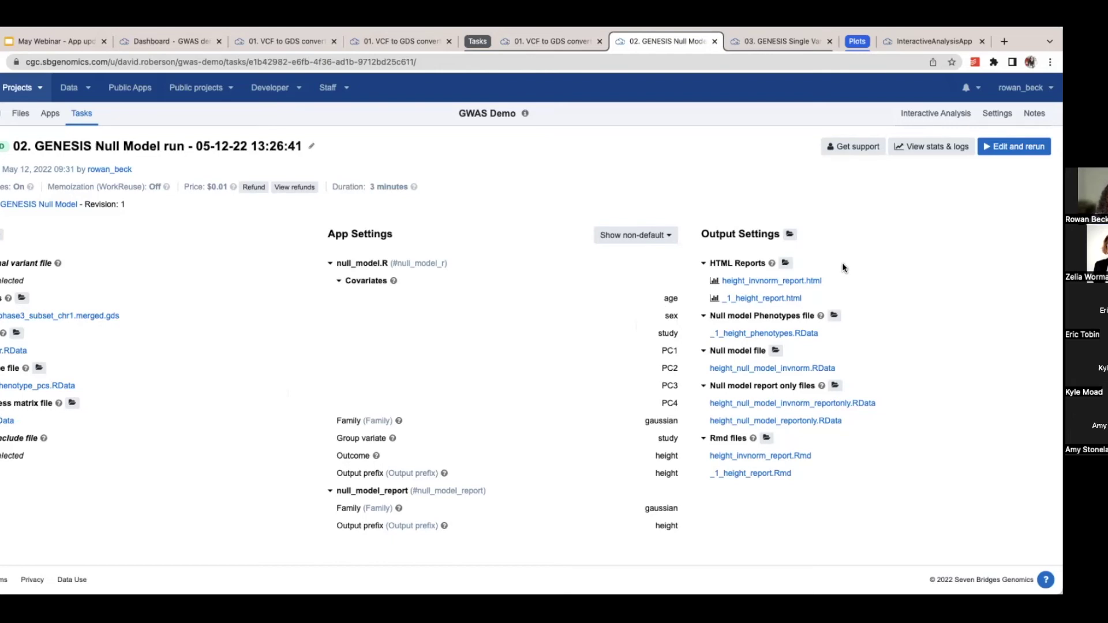
Open the Null Model run's height_invnorm_report.html and read from the phenotype distributions to the covariate effect size estimates.
{"action": "left_click", "coordinate": [770, 283]}
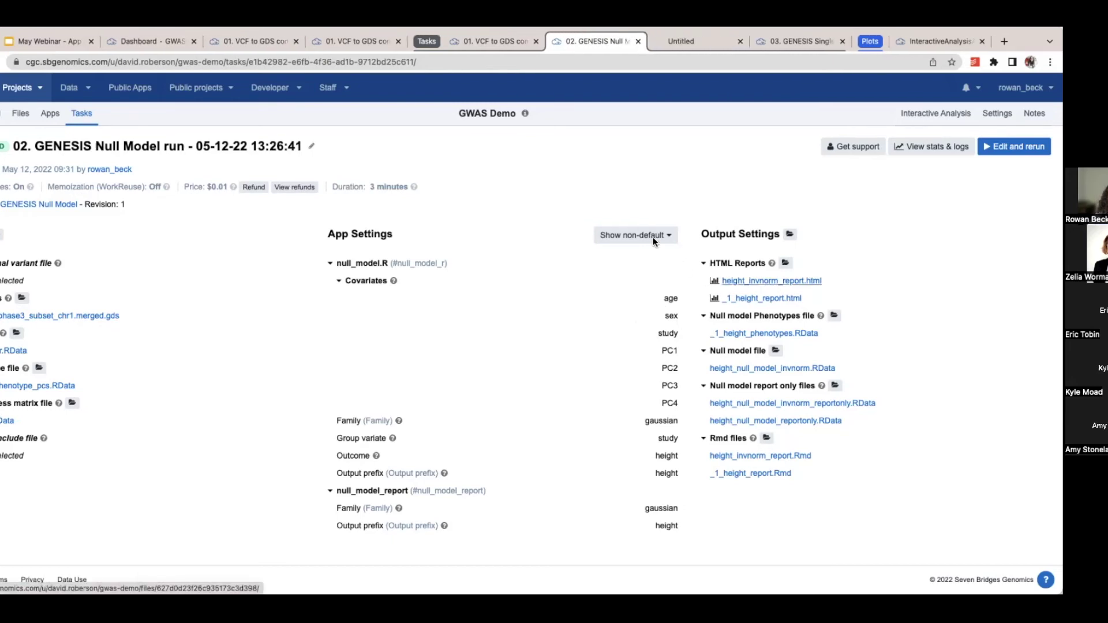
{"action": "left_click", "coordinate": [695, 42]}
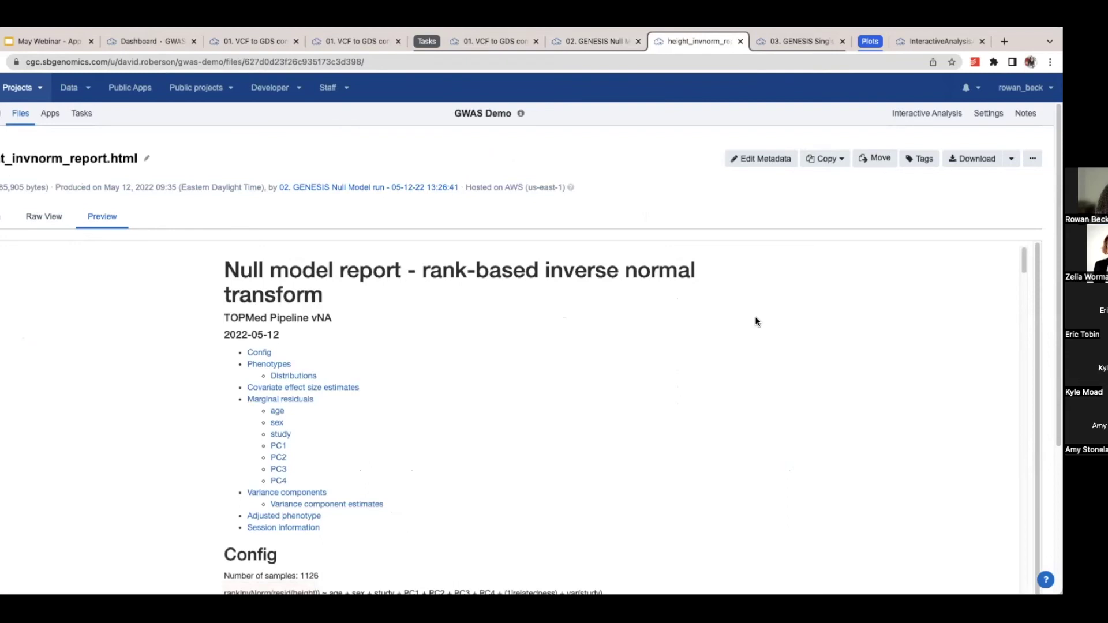
{"action": "scroll", "coordinate": [748, 319], "scroll_direction": "down", "scroll_amount": 5}
{"action": "scroll", "coordinate": [745, 320], "scroll_direction": "down", "scroll_amount": 5}
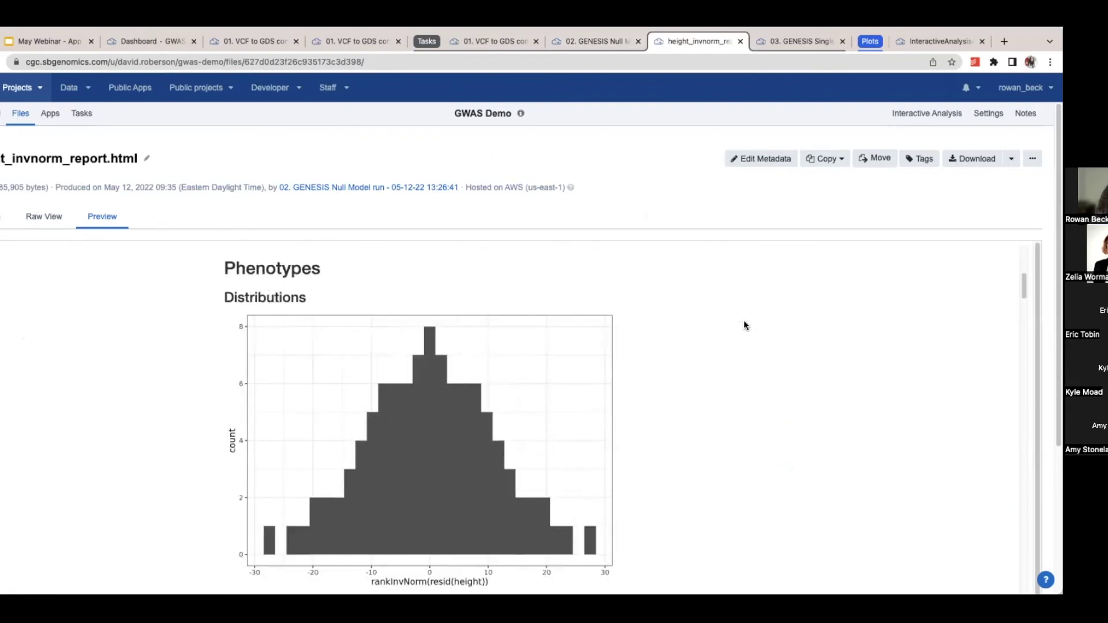
{"action": "scroll", "coordinate": [743, 324], "scroll_direction": "down", "scroll_amount": 10}
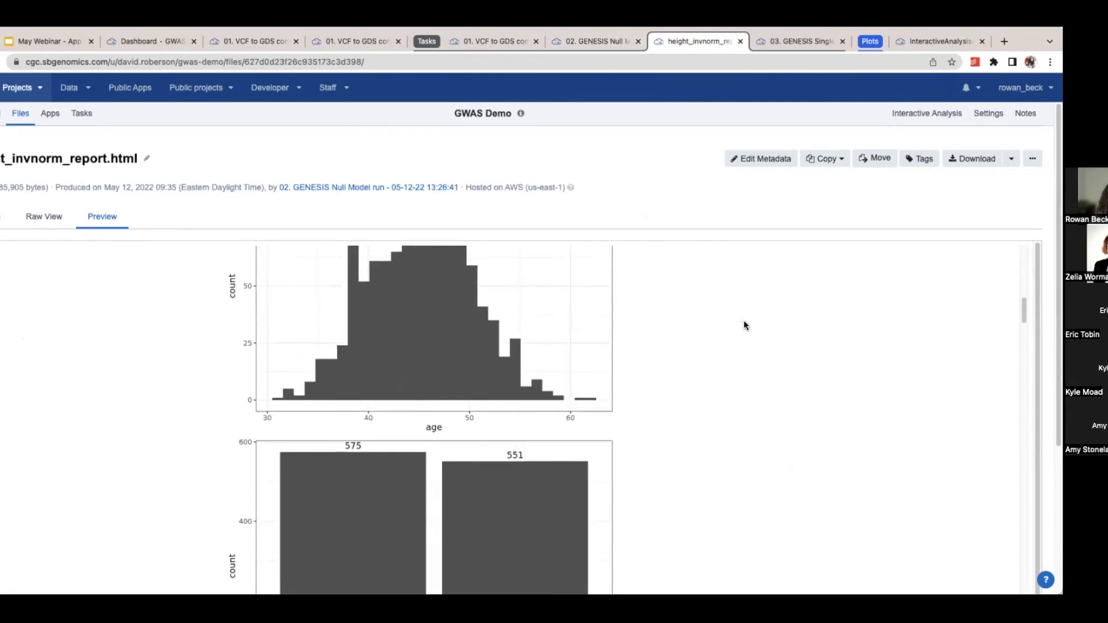
{"action": "scroll", "coordinate": [739, 327], "scroll_direction": "down", "scroll_amount": 3}
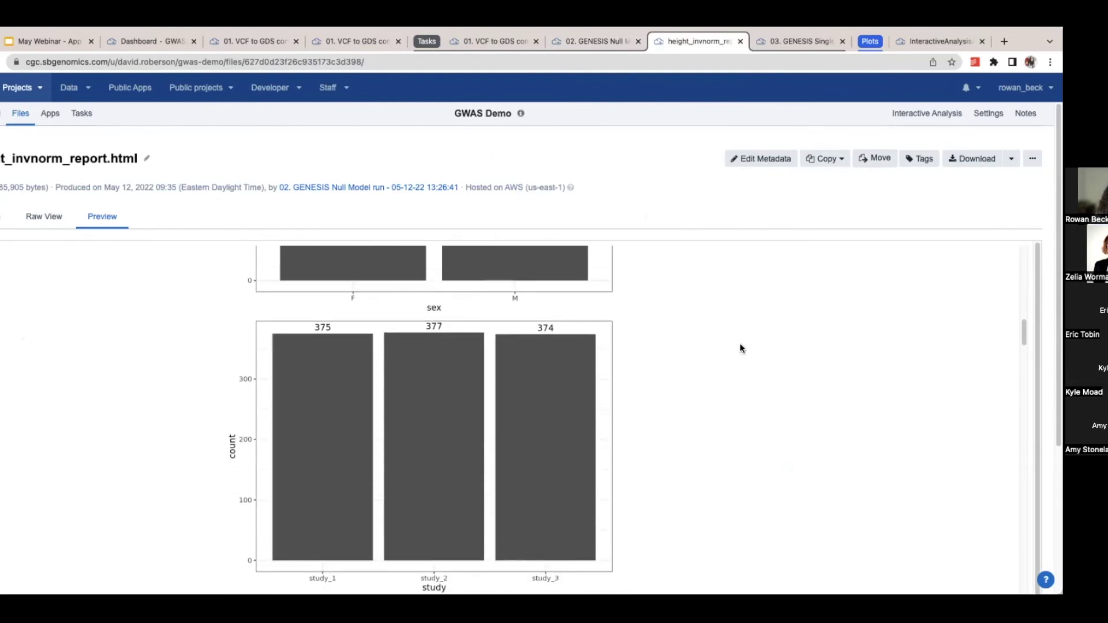
{"action": "scroll", "coordinate": [750, 334], "scroll_direction": "down", "scroll_amount": 3}
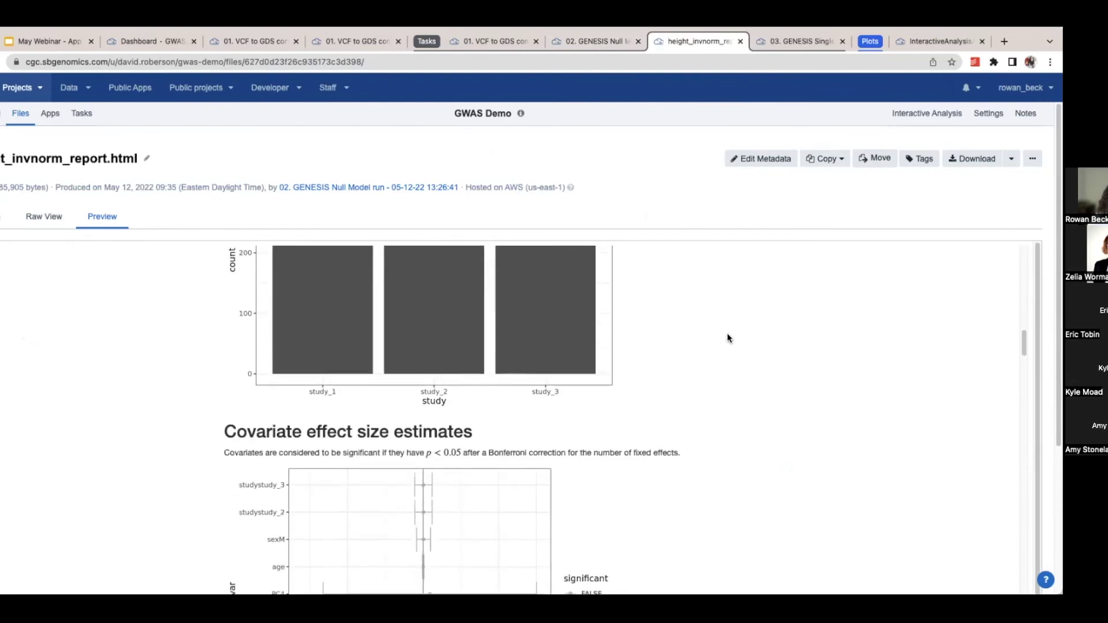
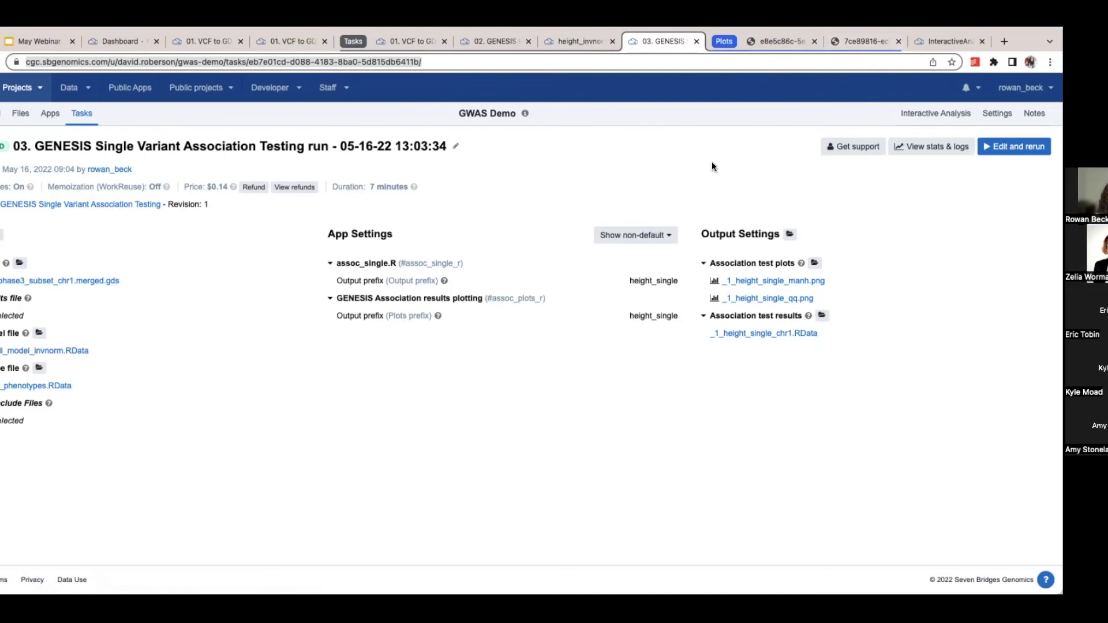
Examine the Manhattan and QQ plots produced by the GENESIS Single Variant Association Testing run.
{"action": "left_click", "coordinate": [770, 40]}
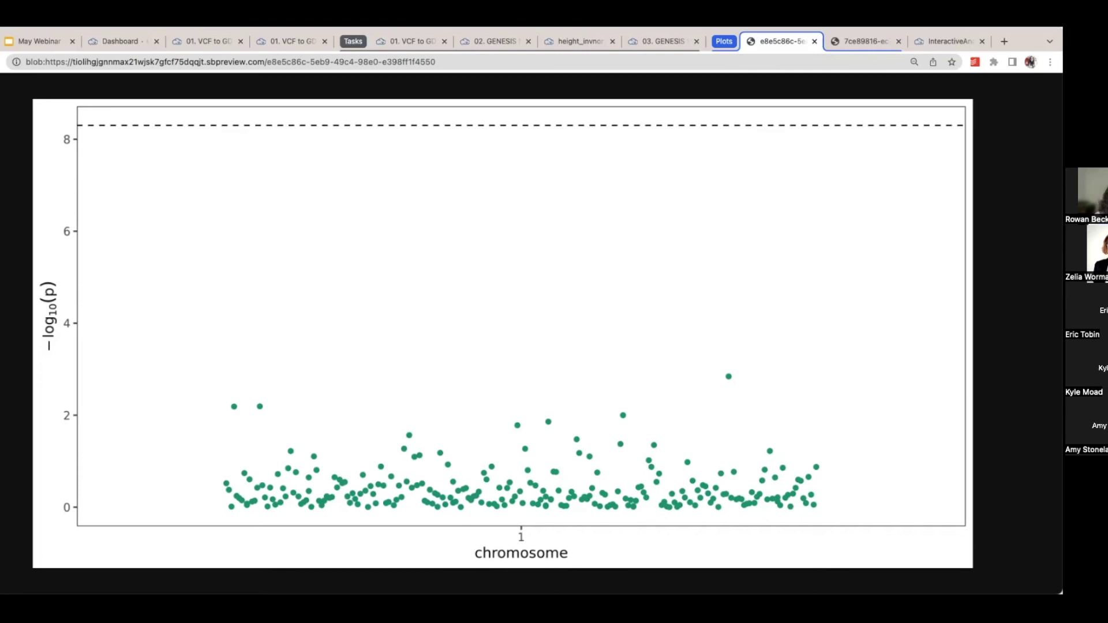
{"action": "left_click", "coordinate": [840, 43]}
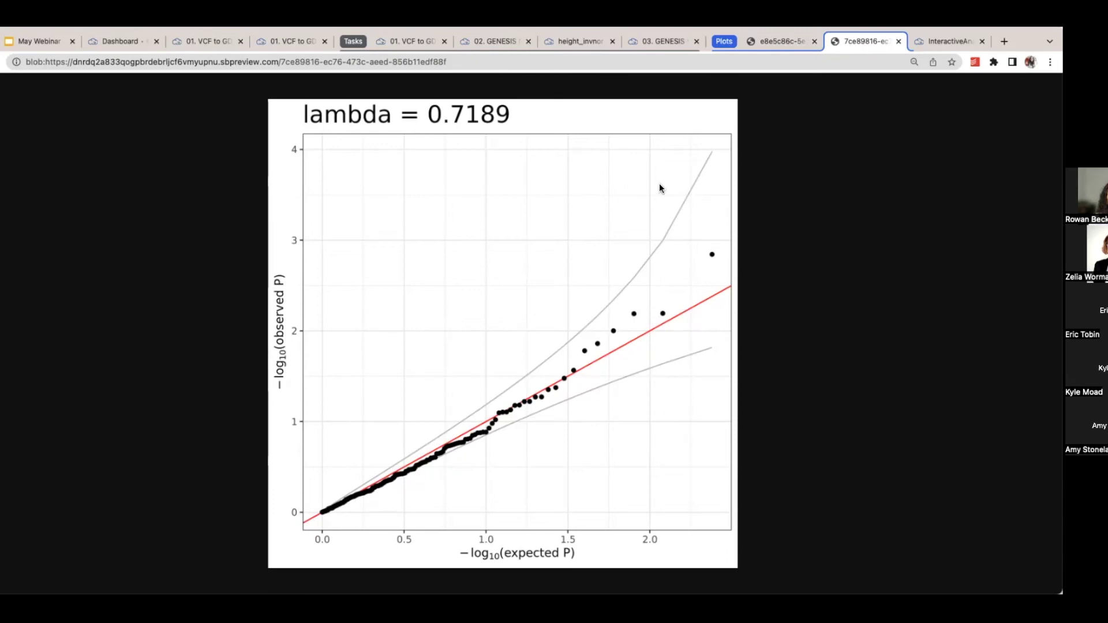
Look over GWAS Demo's interactive analysis apps and open the running RStudio (SB Bioinformatics - R 4.0) analysis in its editor.
{"action": "left_click", "coordinate": [296, 43]}
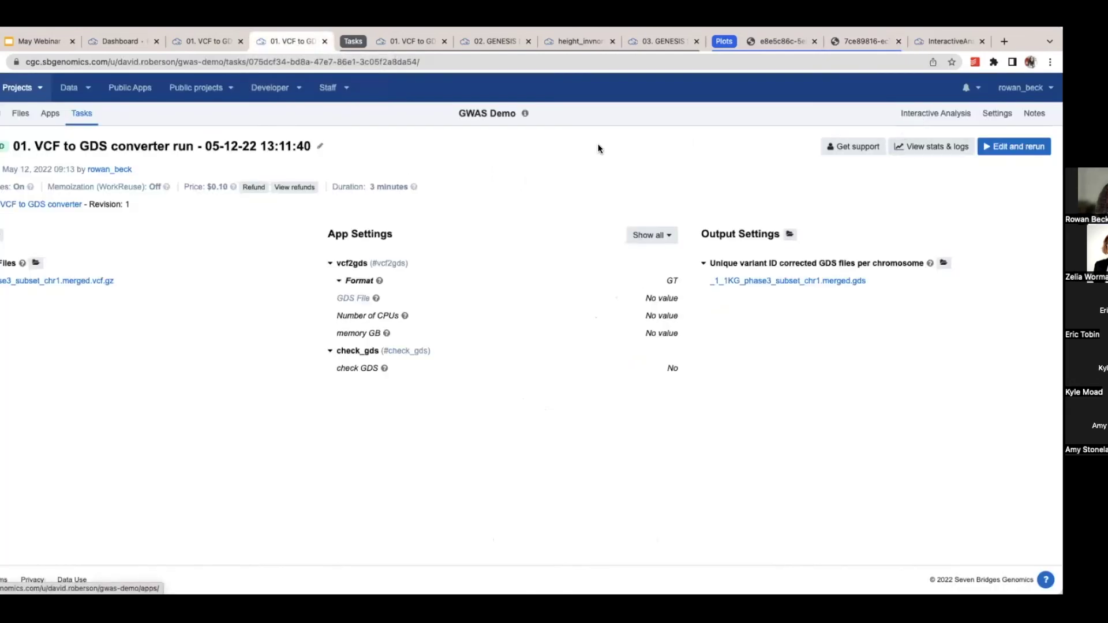
{"action": "left_click", "coordinate": [937, 115]}
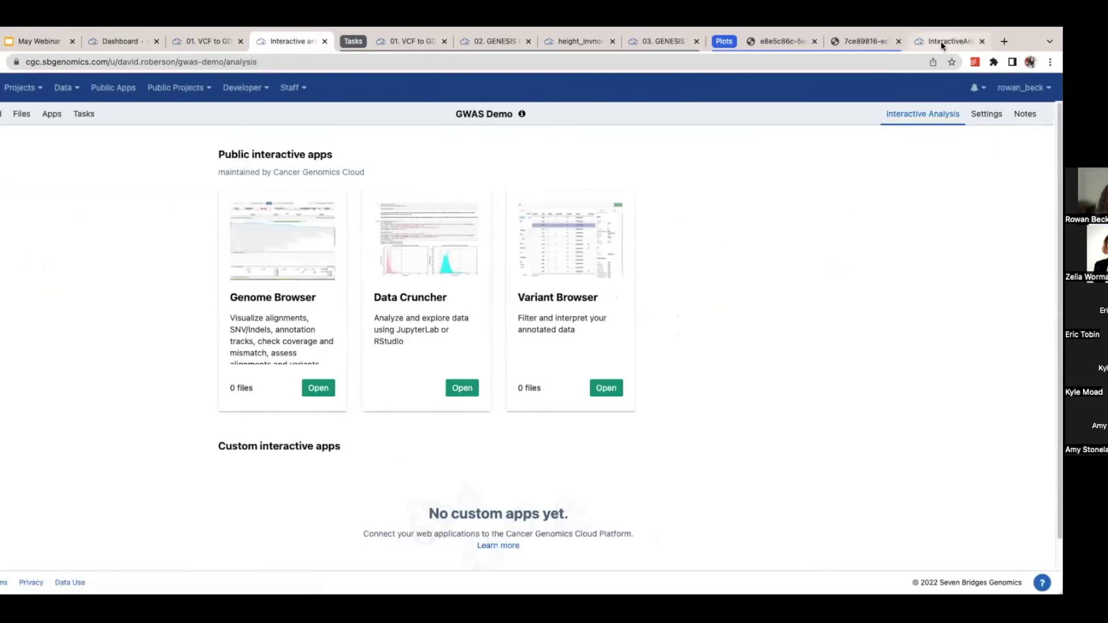
{"action": "left_click", "coordinate": [939, 40]}
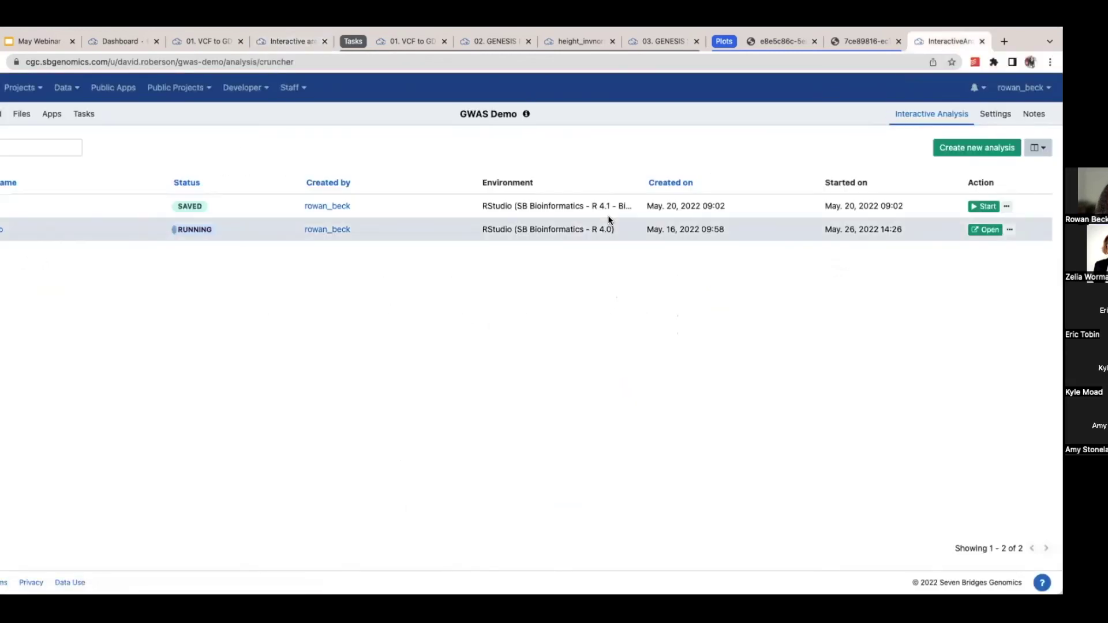
{"action": "left_click", "coordinate": [317, 40]}
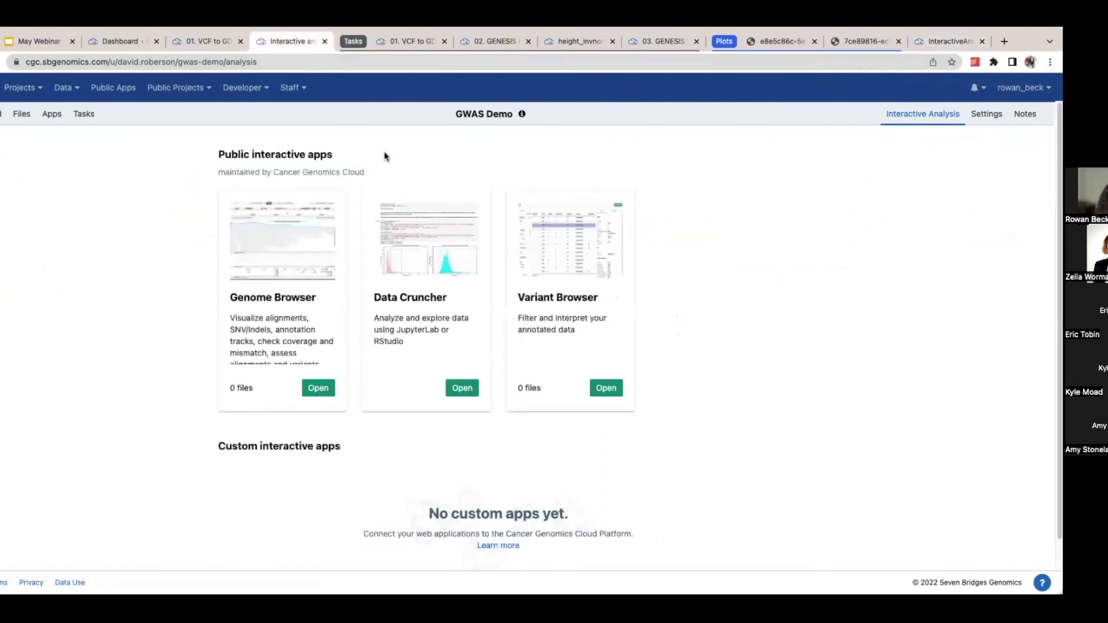
{"action": "left_click", "coordinate": [946, 40]}
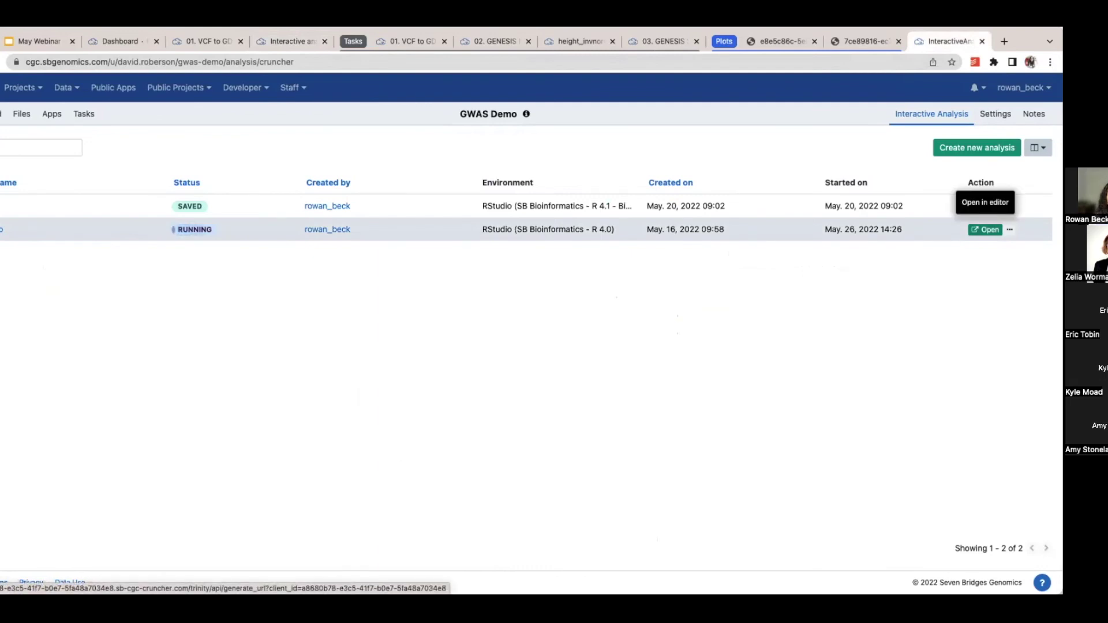
{"action": "left_click", "coordinate": [986, 229]}
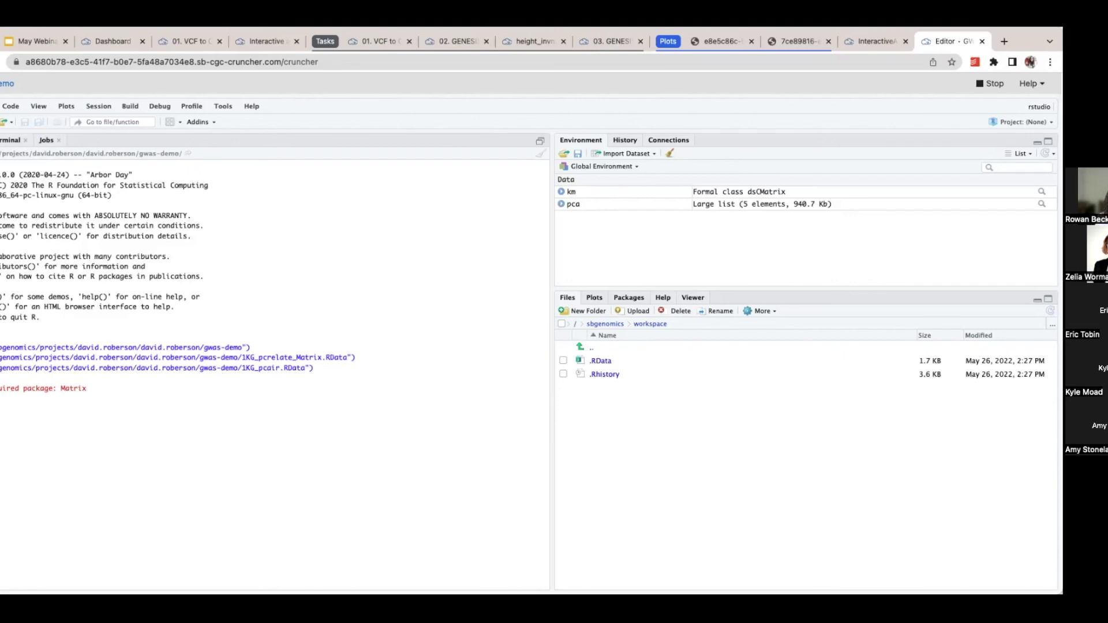
View the pca object's contents in RStudio, enlarge the console area, and plot pca$vectors.
{"action": "key", "text": "Return"}
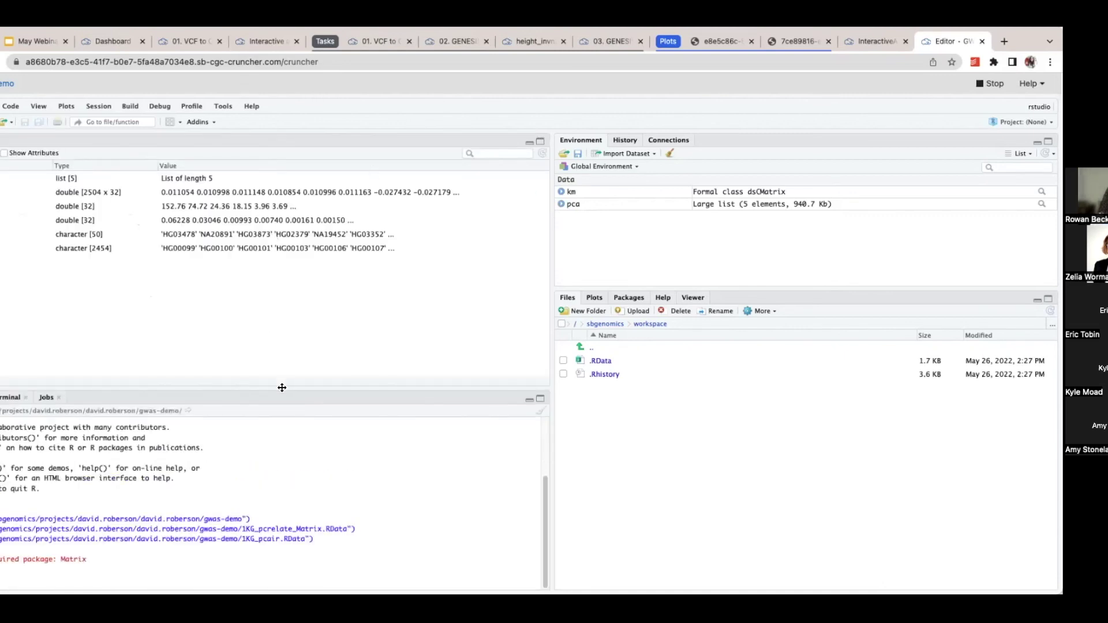
{"action": "left_click_drag", "start_coordinate": [281, 386], "coordinate": [281, 322]}
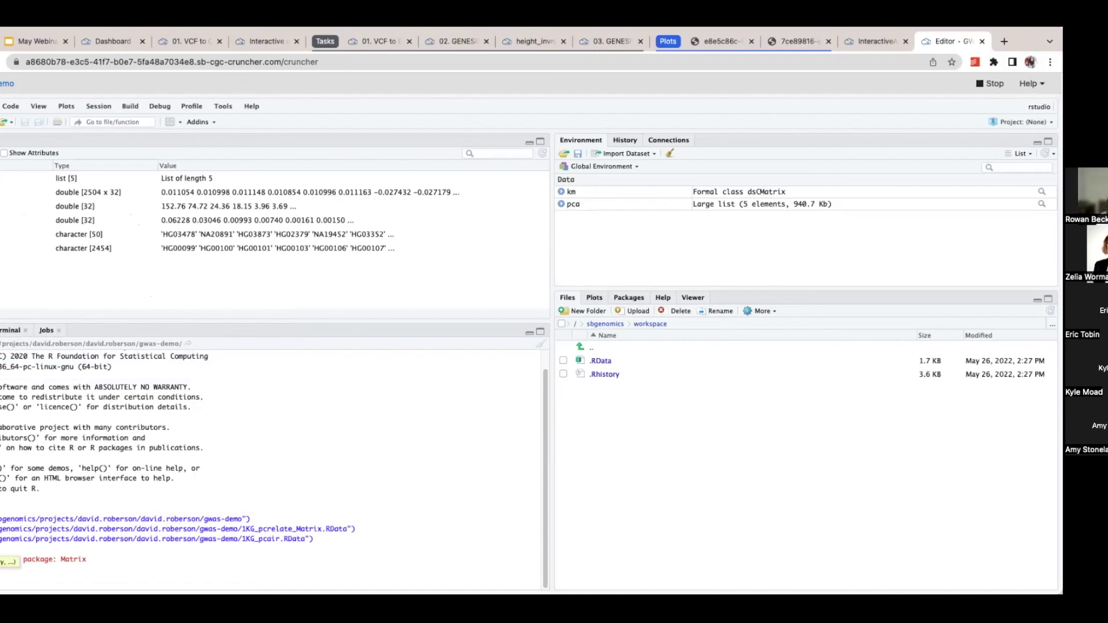
{"action": "type", "text": "vectors)"}
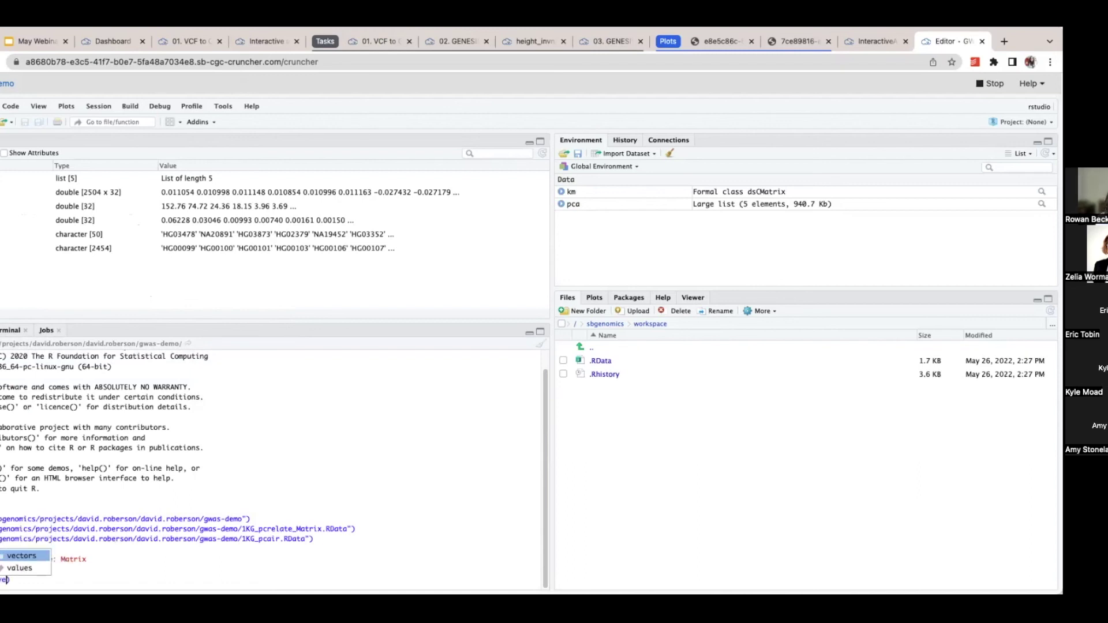
{"action": "key", "text": "Return"}
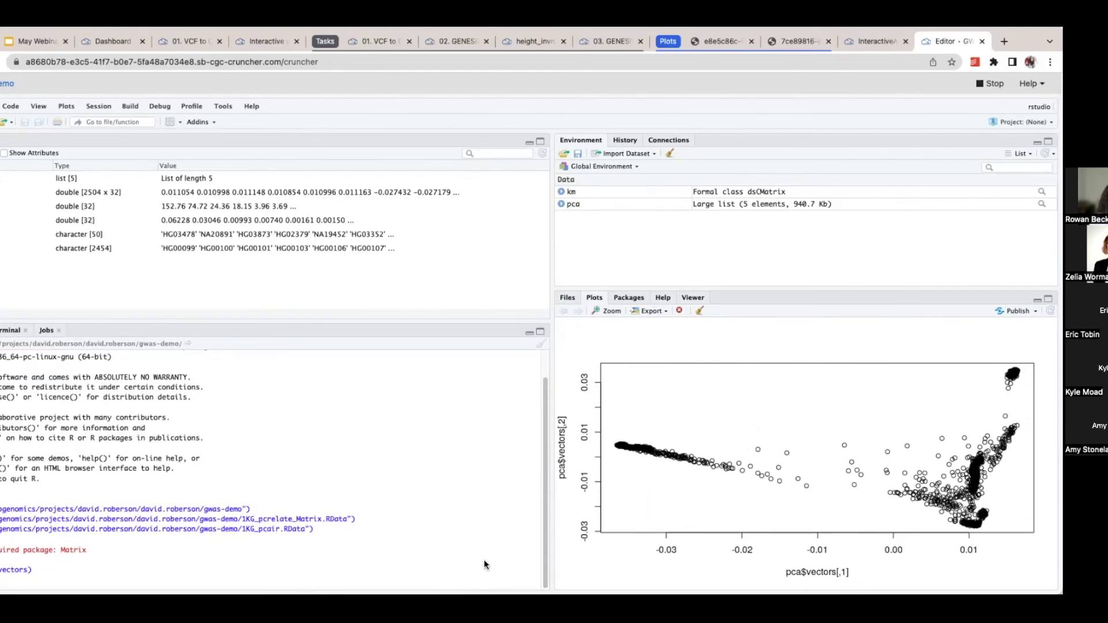
{"action": "key", "text": "super+a"}
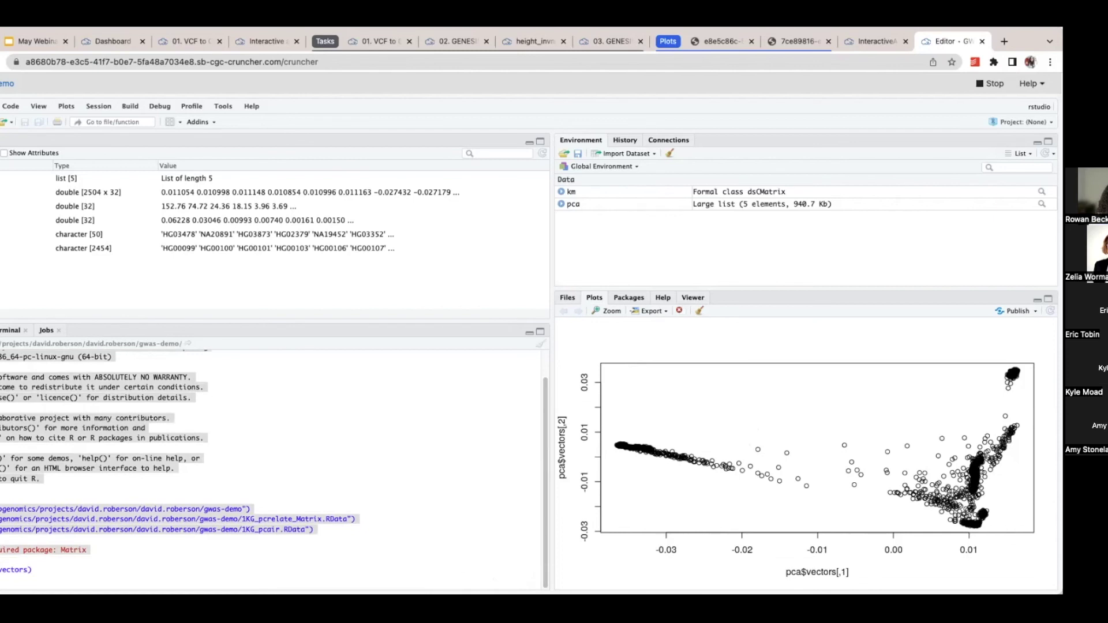